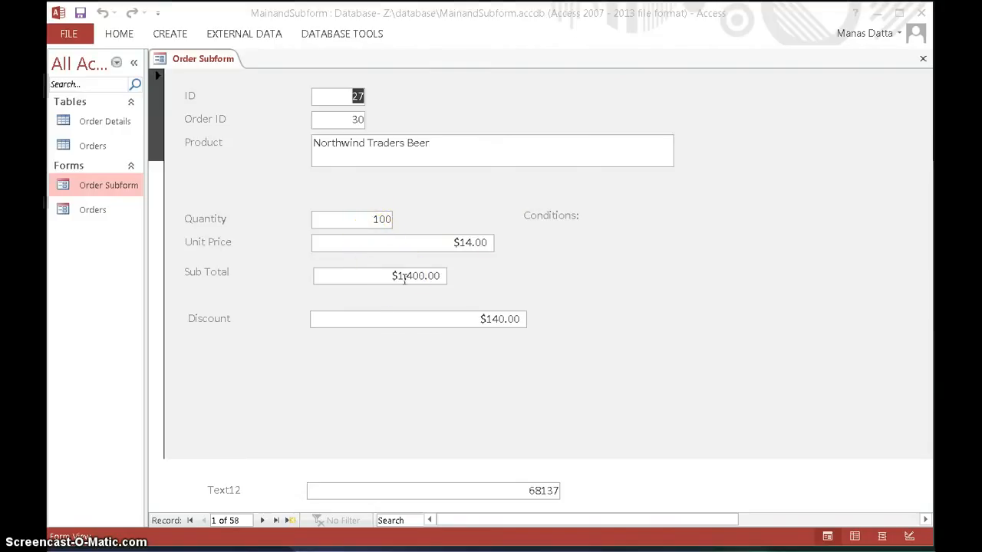
Step: Show the Order Subform in Design View and copy the Subtotal / Discount ($) tier table from the Notepad notes
right_click(222, 59)
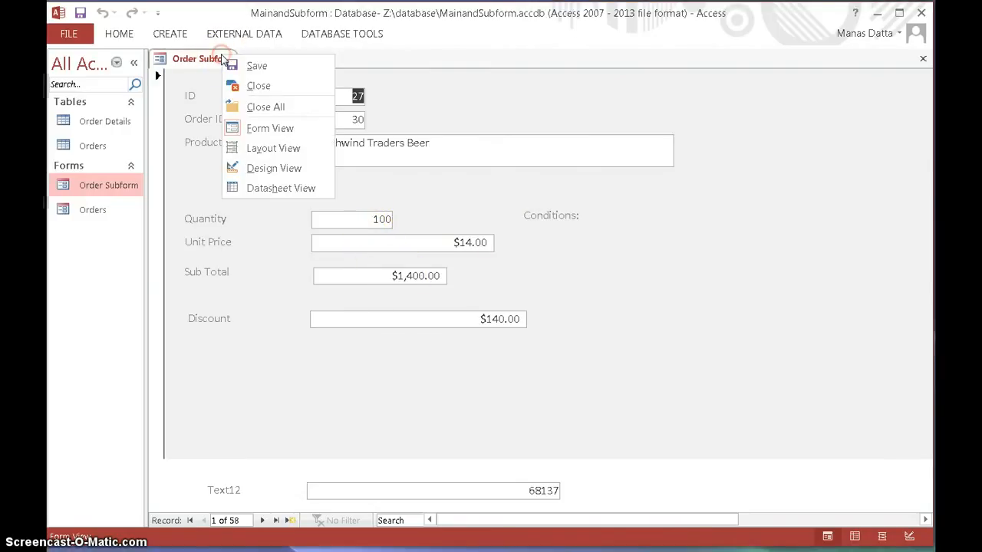
left_click(273, 168)
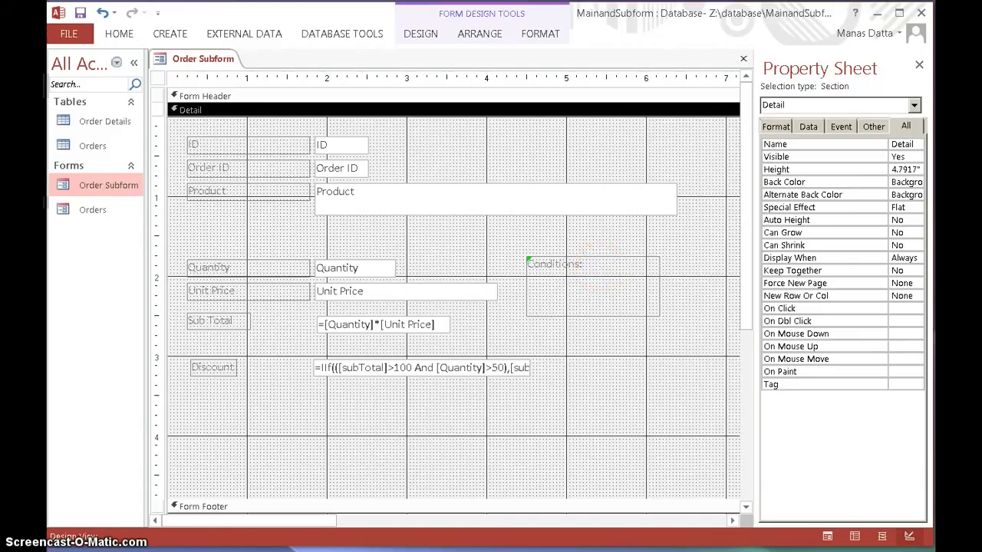
left_click(230, 550)
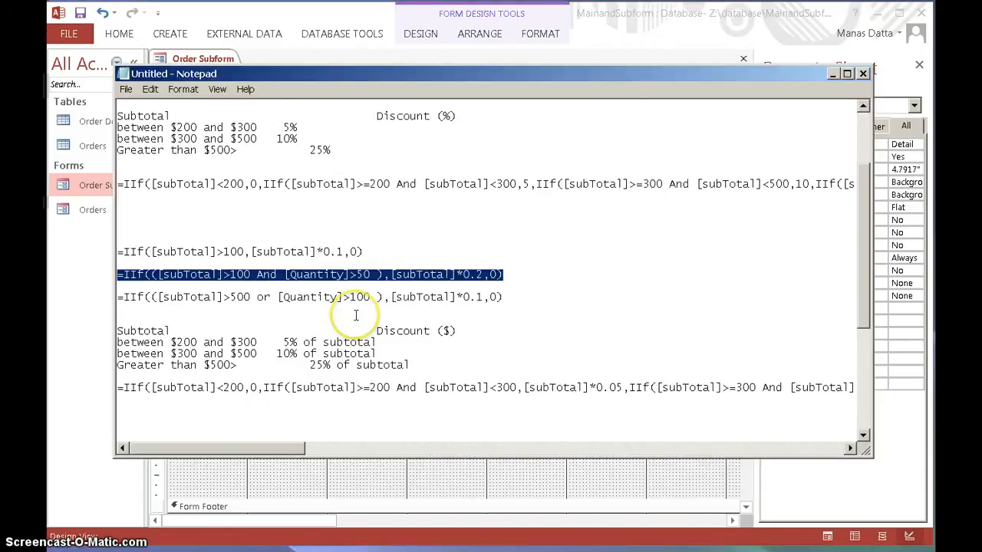
left_click_drag(417, 368, 100, 326)
key("ctrl+c")
right_click(135, 335)
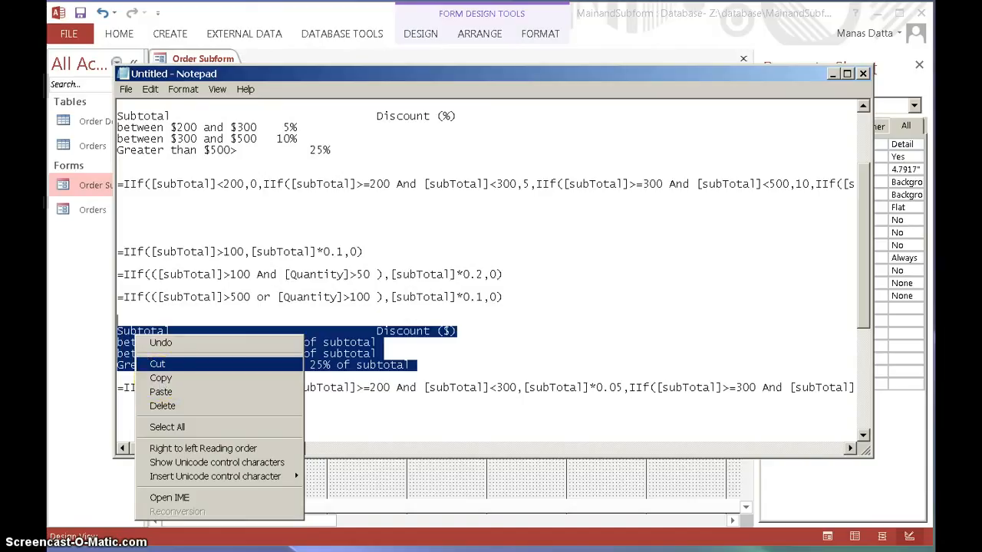
left_click(161, 378)
left_click(230, 549)
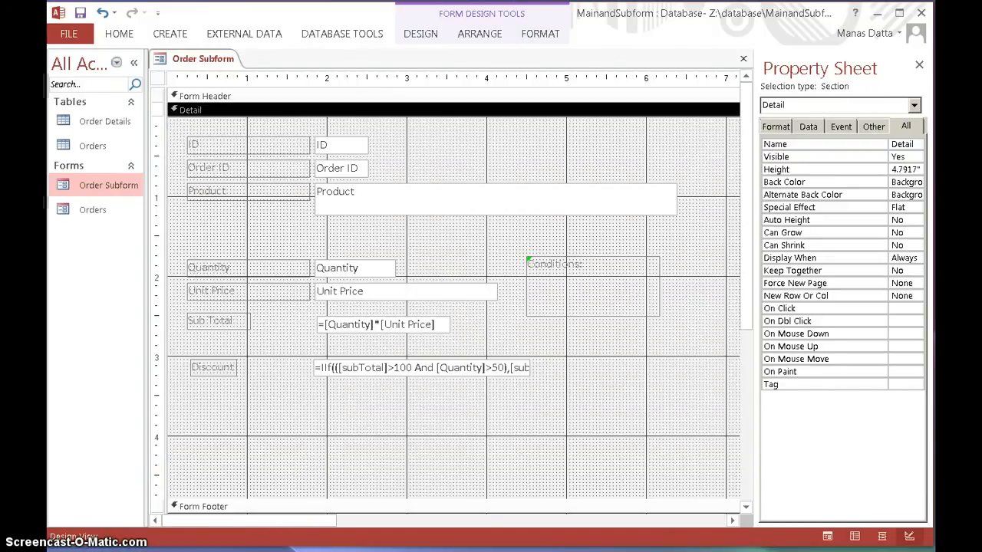
Step: Replace the text of the Conditions label with the copied Subtotal / Discount ($) table
left_click(558, 267)
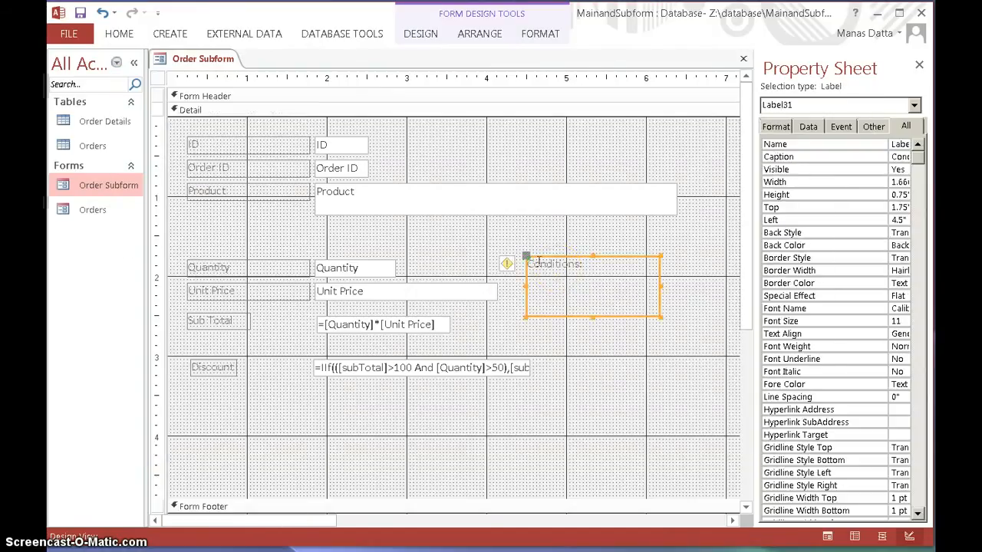
left_click_drag(530, 264, 585, 263)
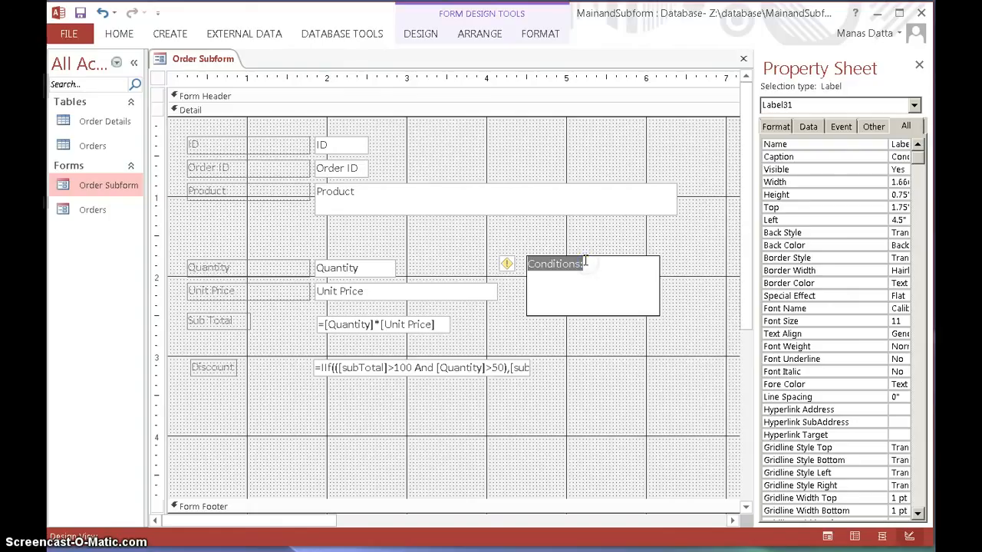
key("ctrl+v")
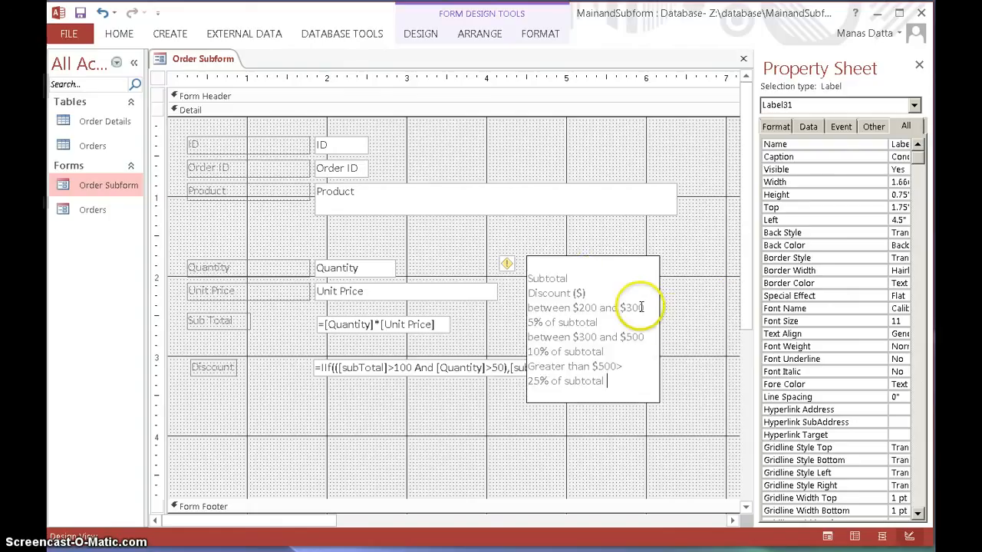
left_click(685, 295)
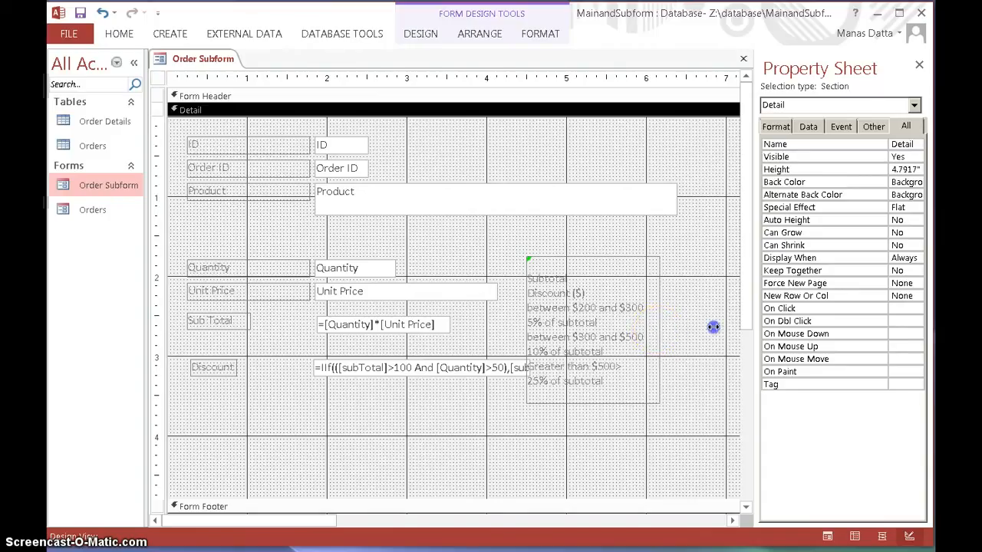
Step: Resize the discount conditions label to about 2.83 inches wide and 1.08 inches high so each tier fits on one line
left_click_drag(660, 329, 712, 326)
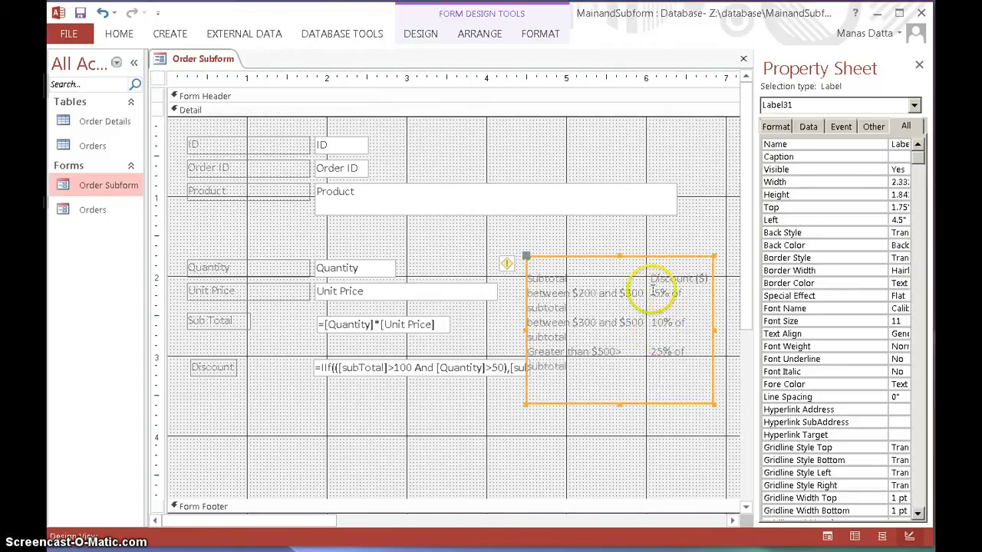
left_click(714, 329)
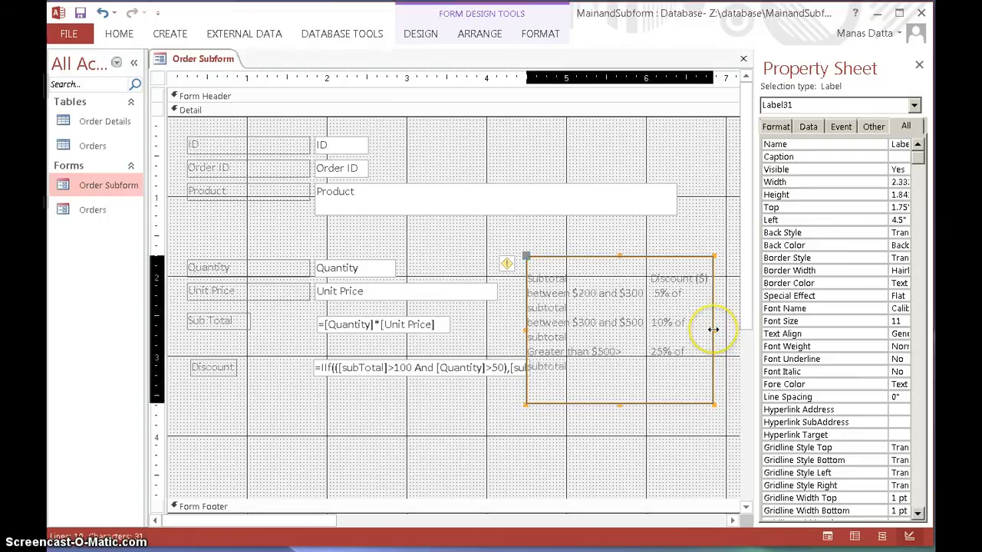
left_click_drag(713, 330, 713, 329)
left_click(518, 278)
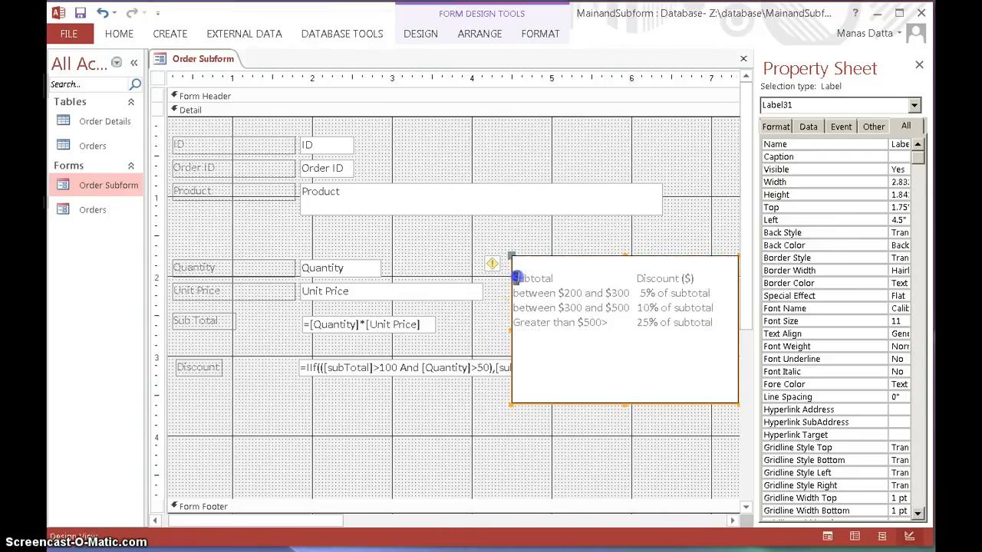
left_click_drag(522, 277, 524, 277)
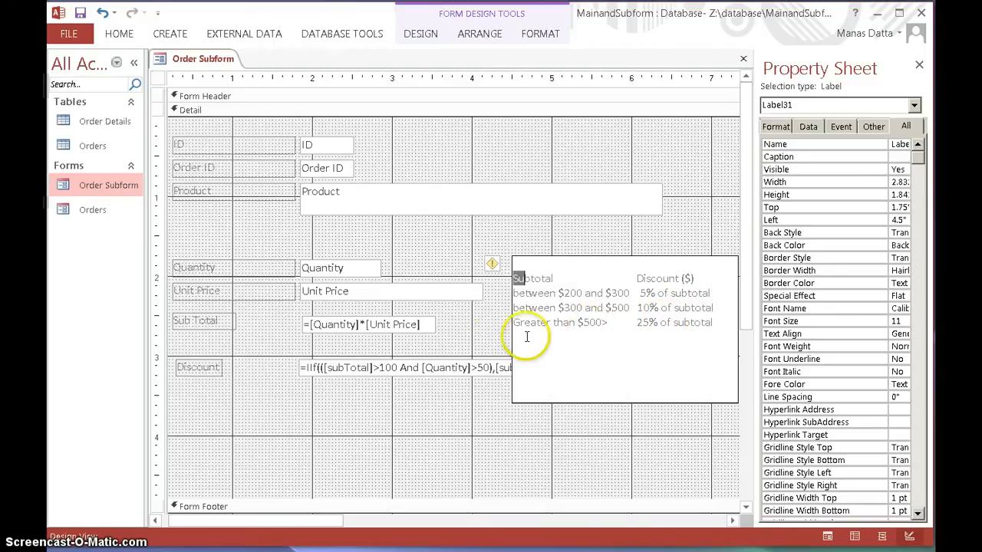
left_click(635, 426)
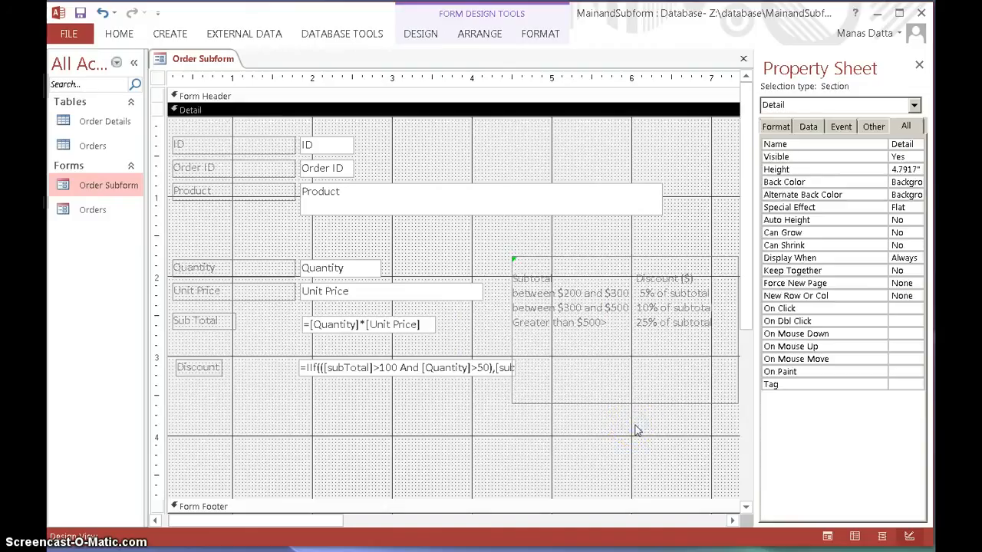
left_click(625, 404)
left_click_drag(624, 404, 628, 345)
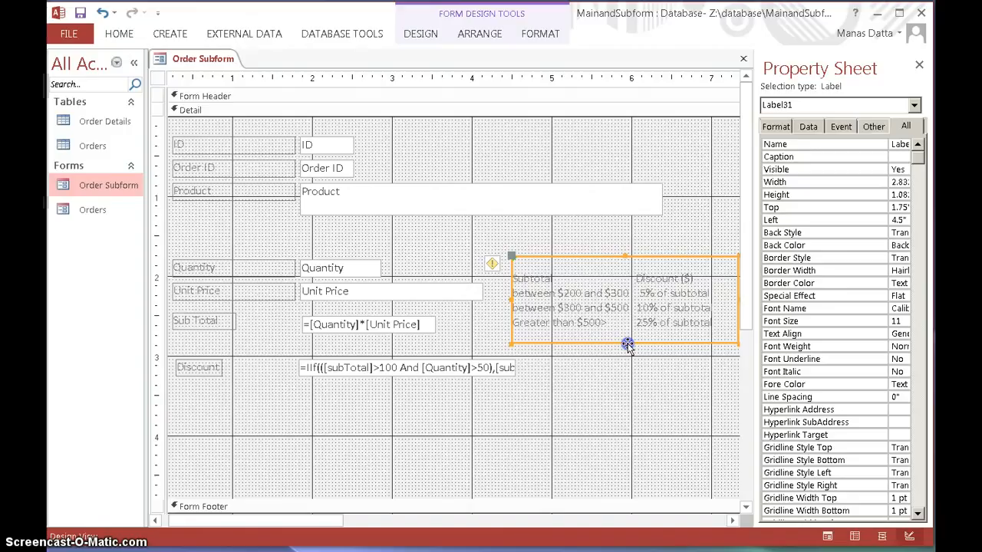
Step: Open the Discount text box's Control Source in the Expression Builder and clear the existing expression
left_click(371, 370)
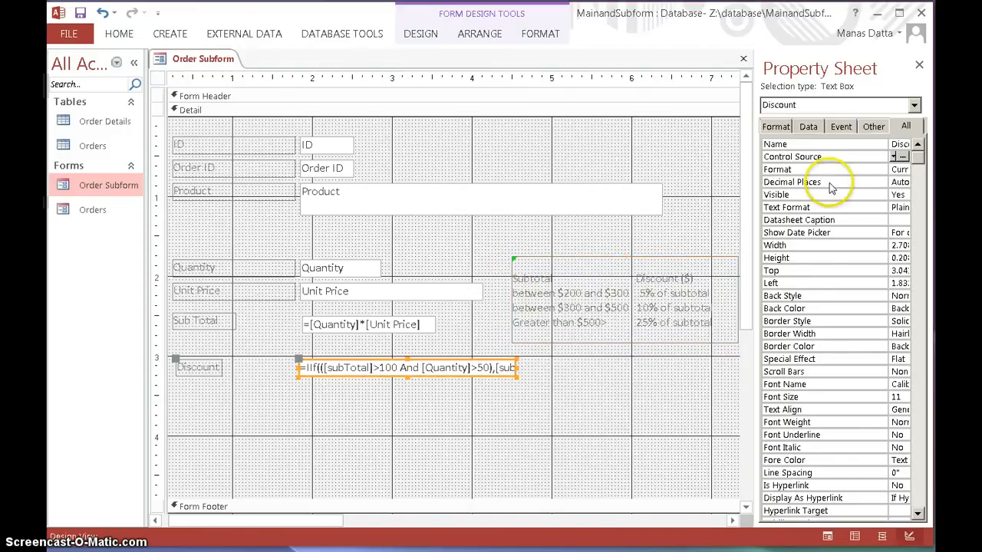
left_click(901, 156)
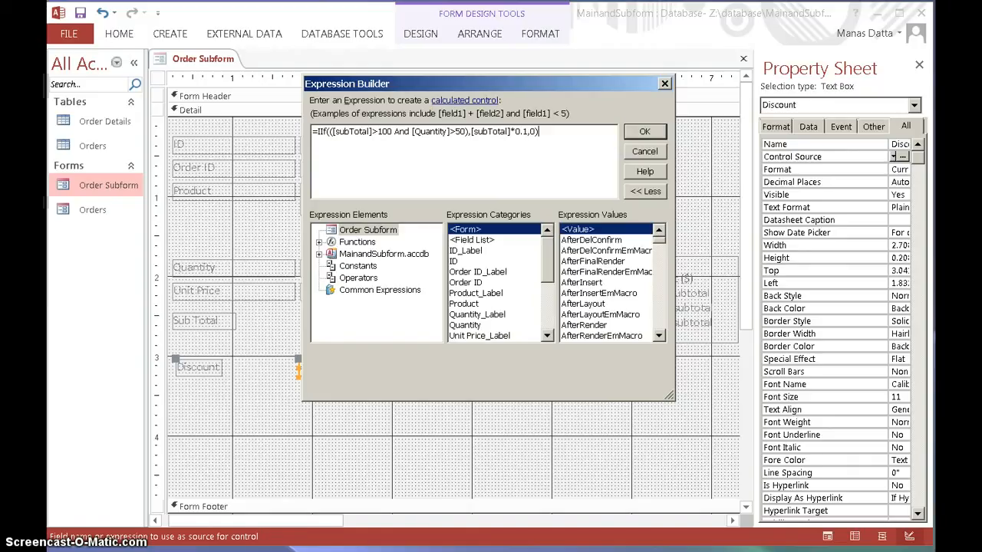
key("ctrl+a")
key("Delete")
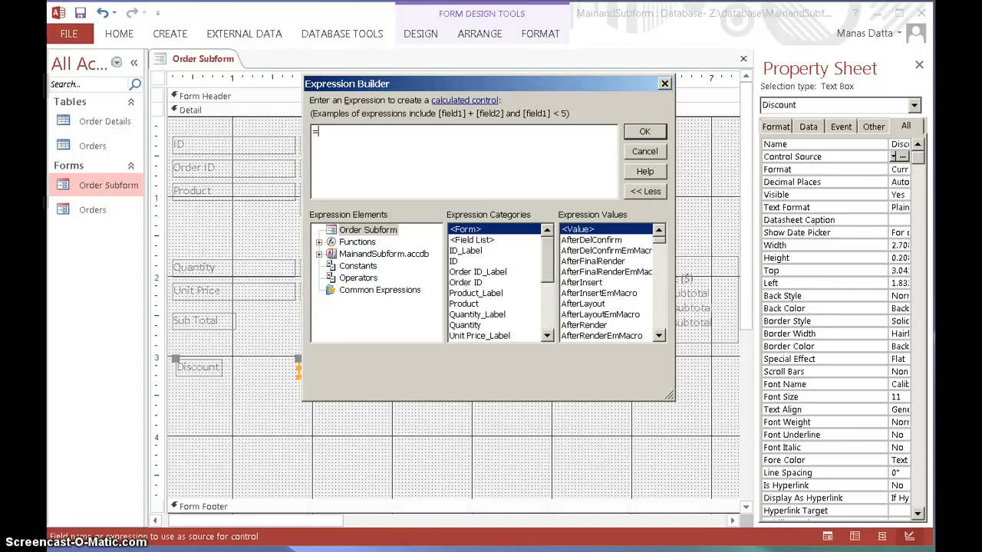
type("=iif")
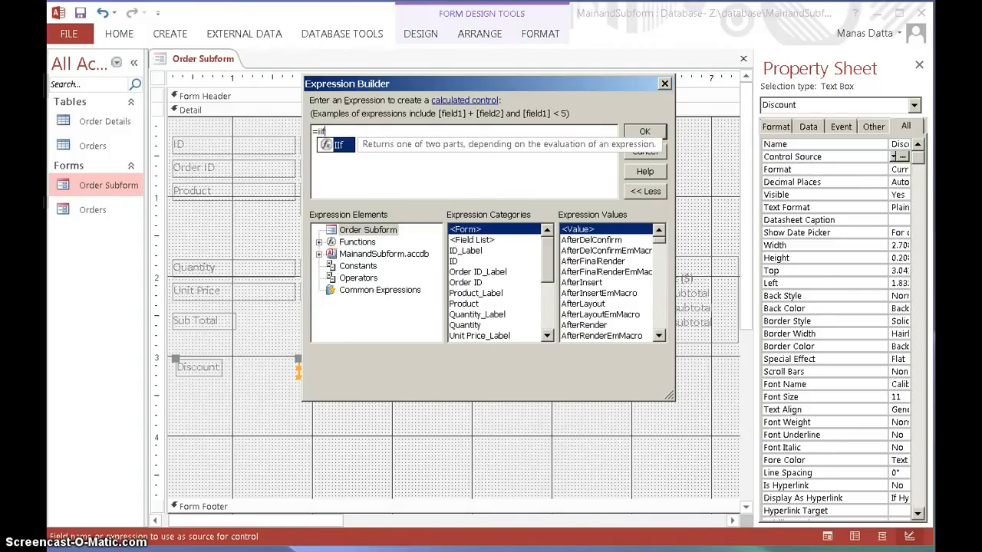
type("(")
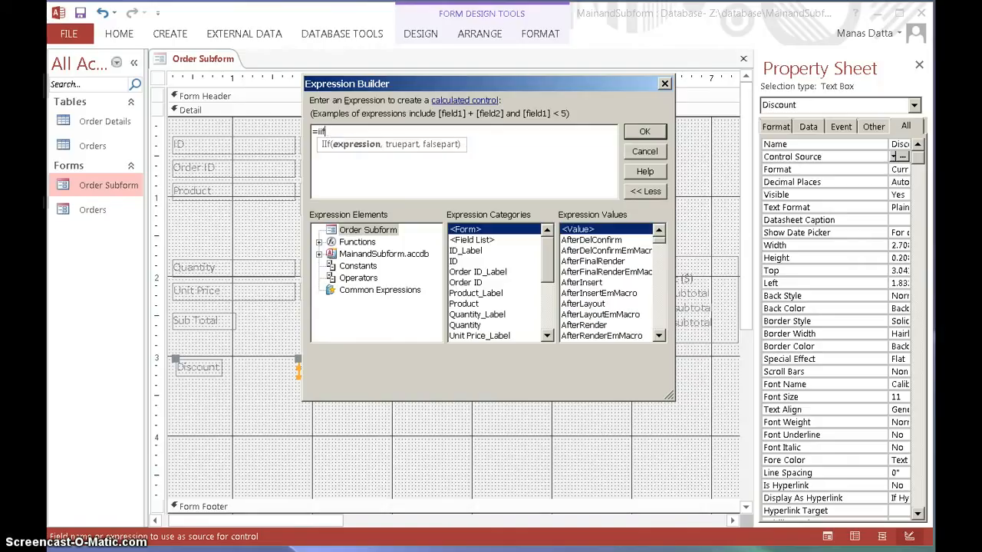
key("BackSpace")
key("BackSpace")
key("BackSpace")
key("BackSpace")
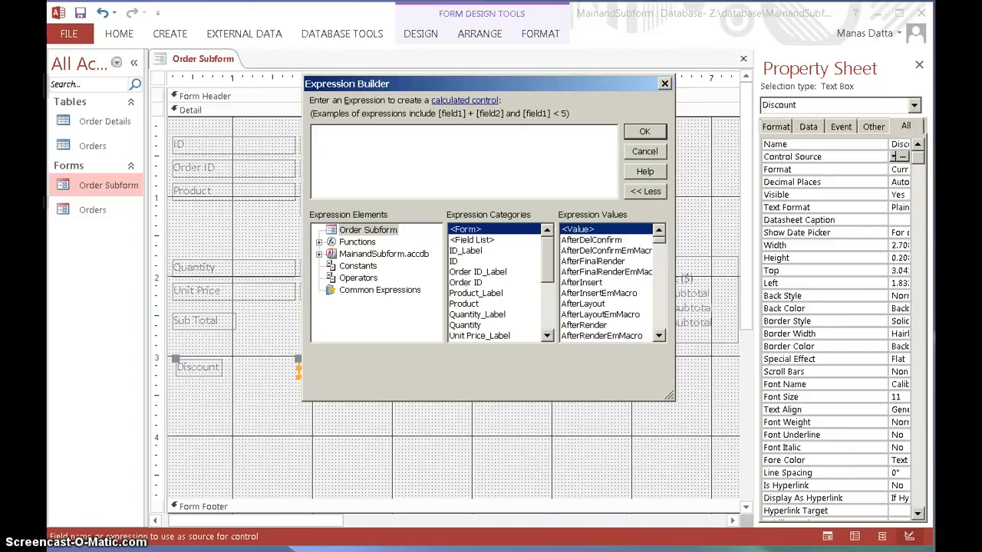
Step: Begin the Discount expression with =iif([subTotal]<200,0 to give no discount for subtotals under 200
left_click(361, 137)
type("=ii")
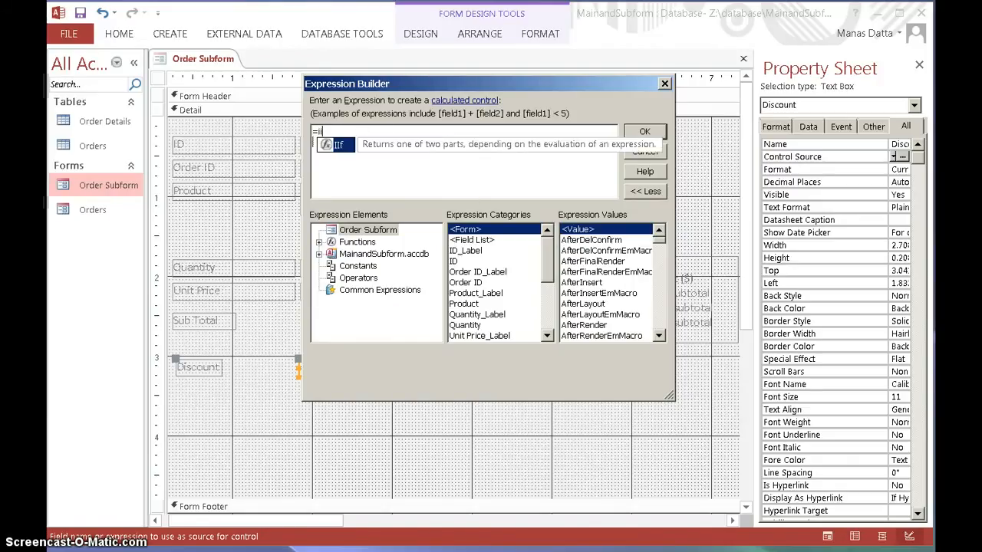
type("f(")
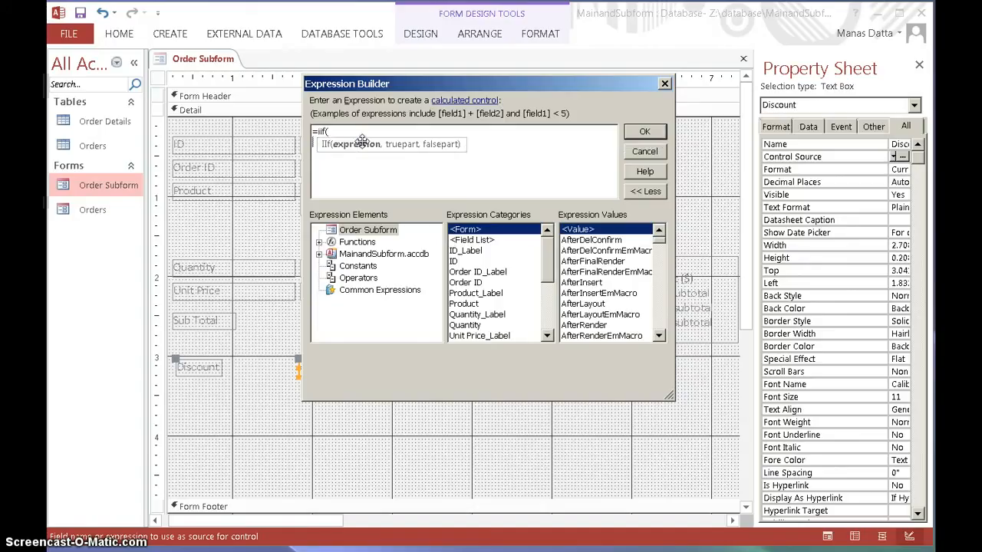
type("[s")
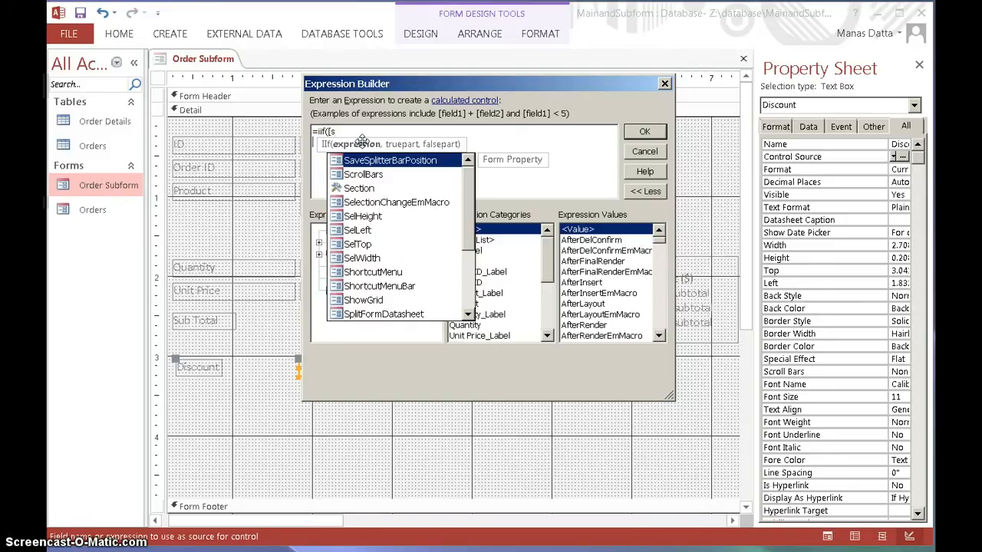
type("u")
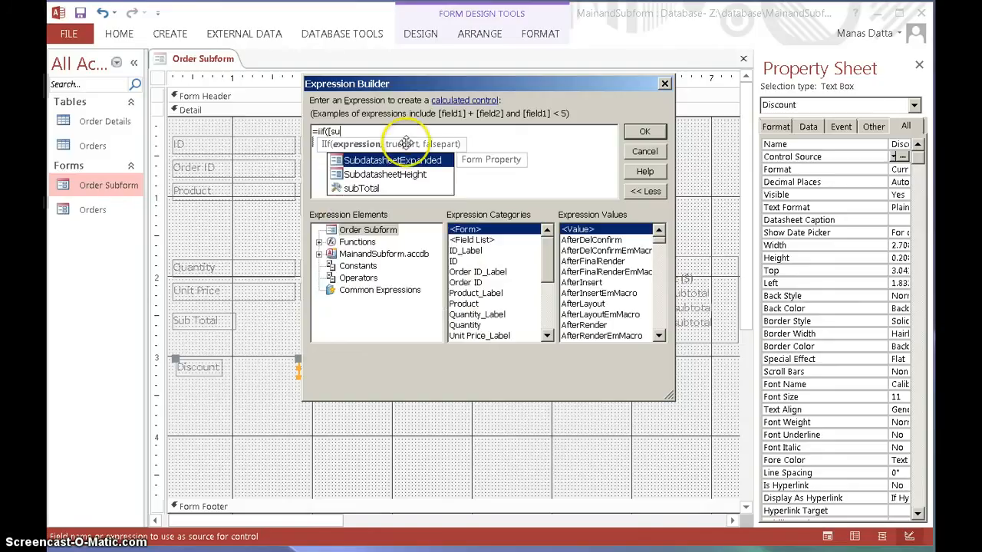
left_click(363, 189)
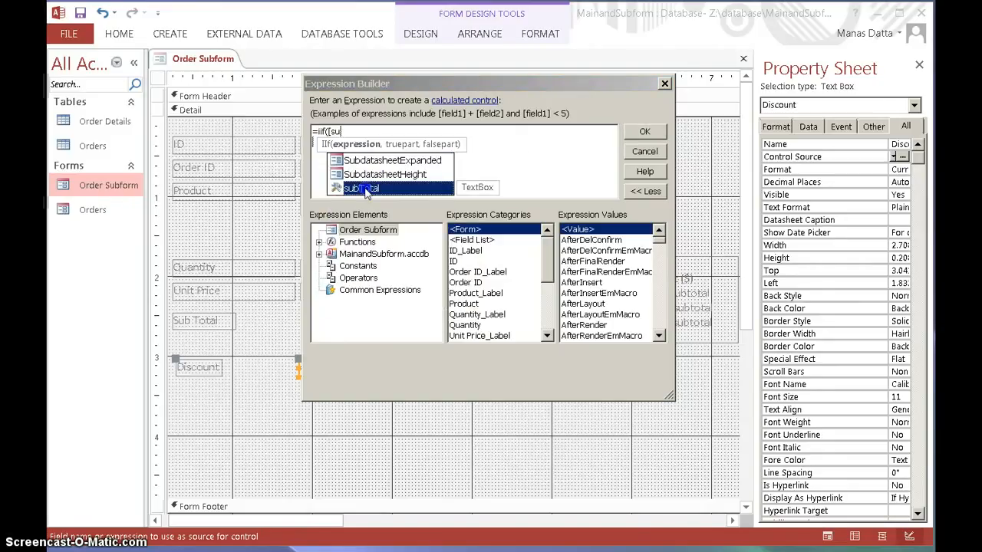
double_click(365, 190)
left_click(371, 132)
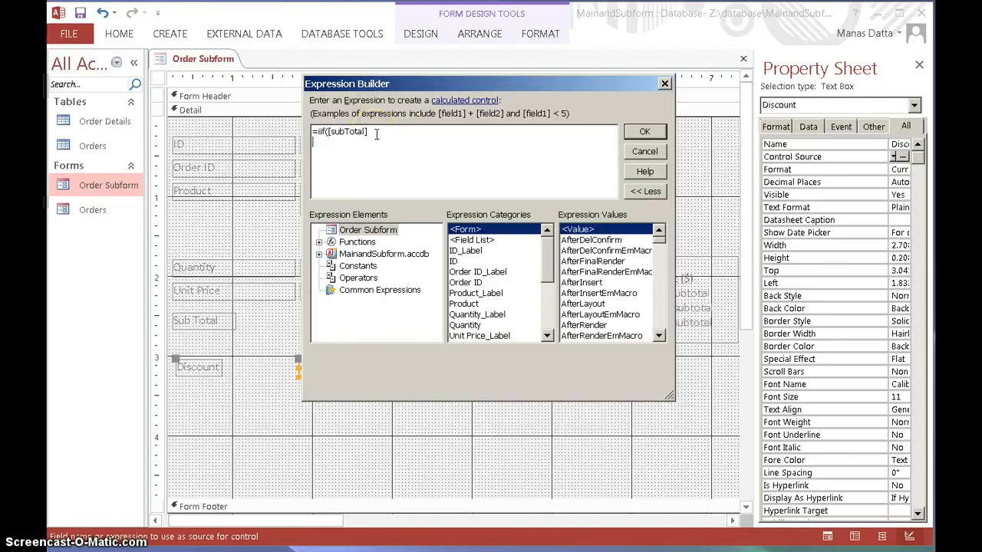
type("<")
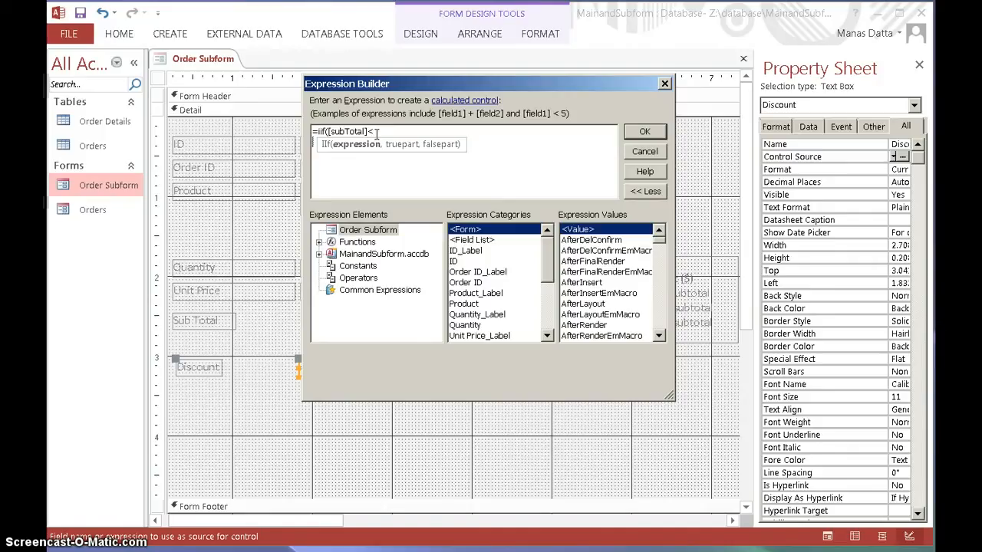
type("200,0")
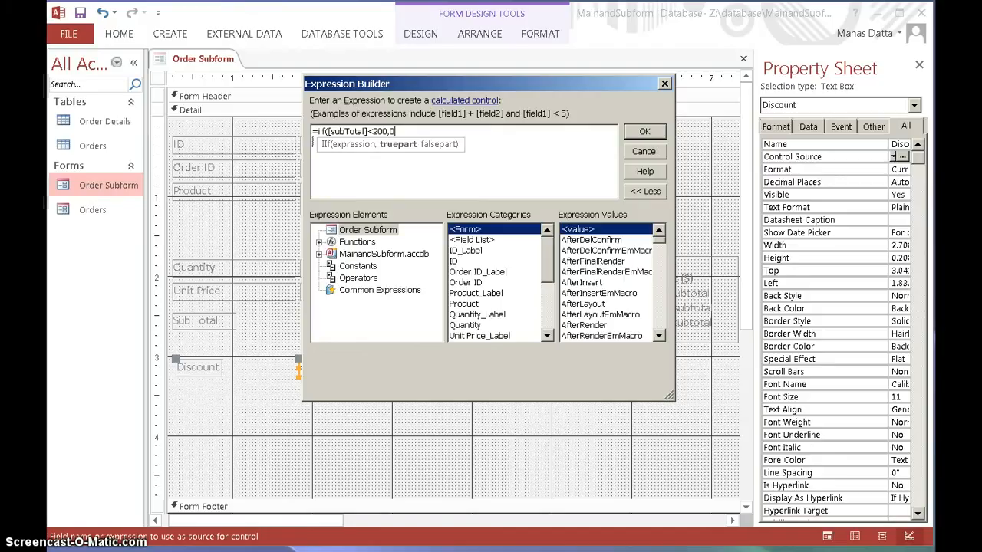
Step: Nest a second iif as the false part, with the condition [subTotal]>=200 and [subTotal]<300
type(",iif")
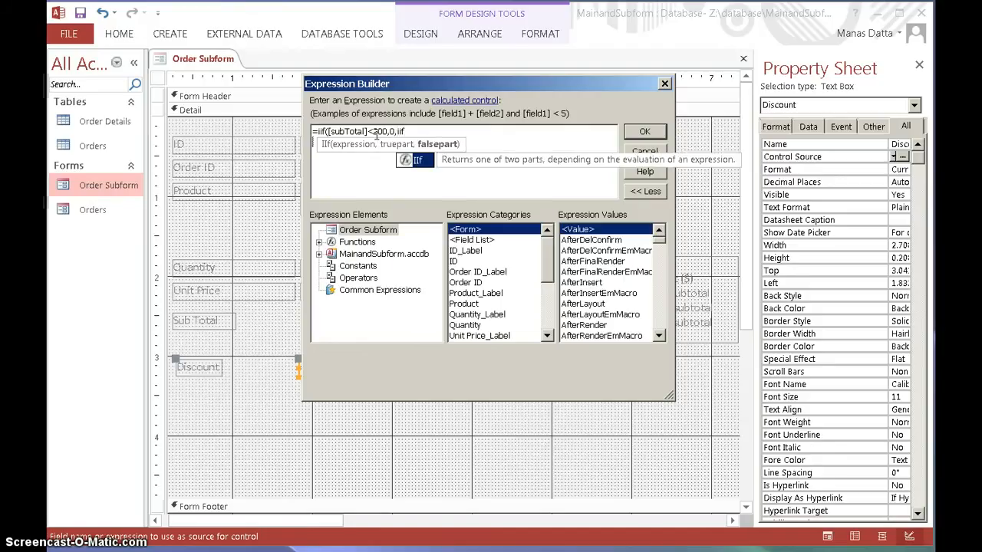
type("(")
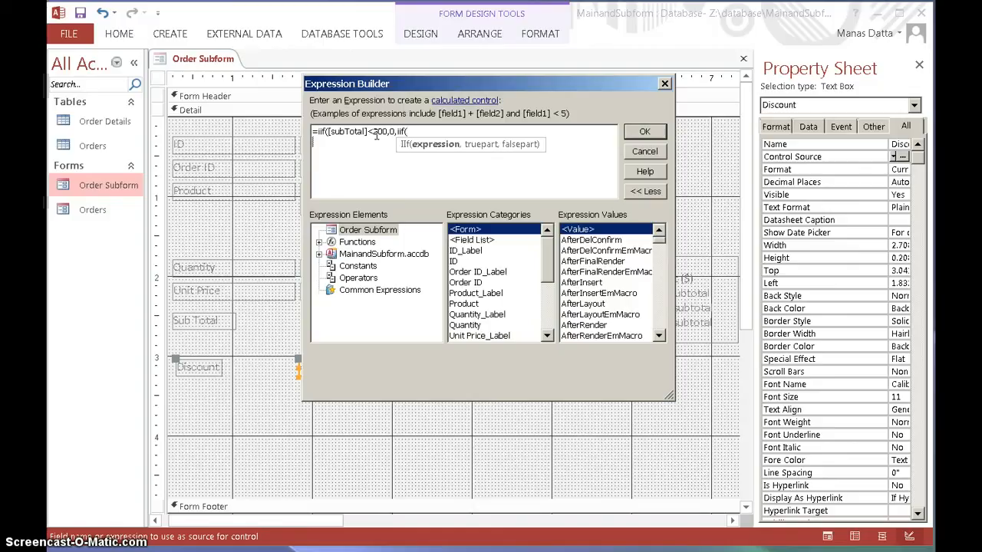
type("[su")
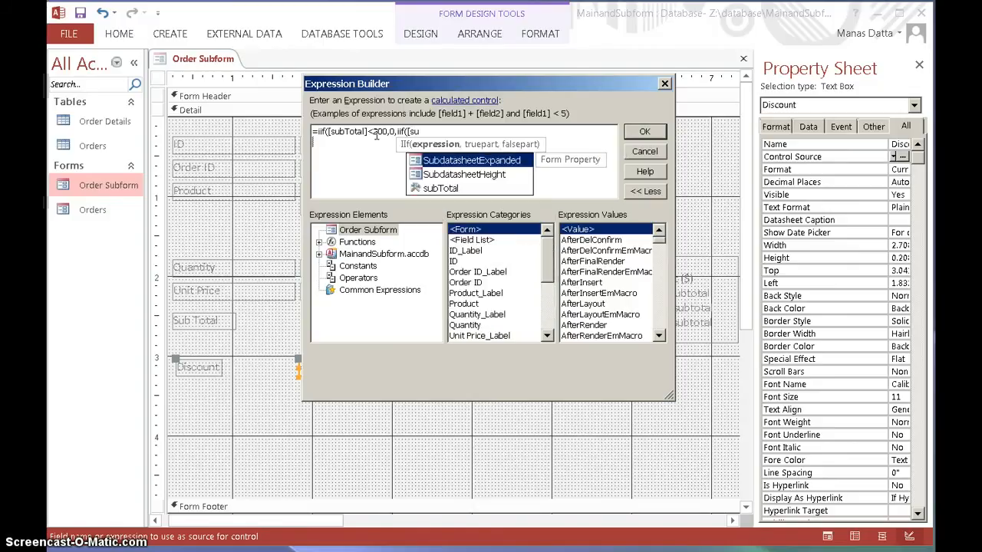
double_click(434, 187)
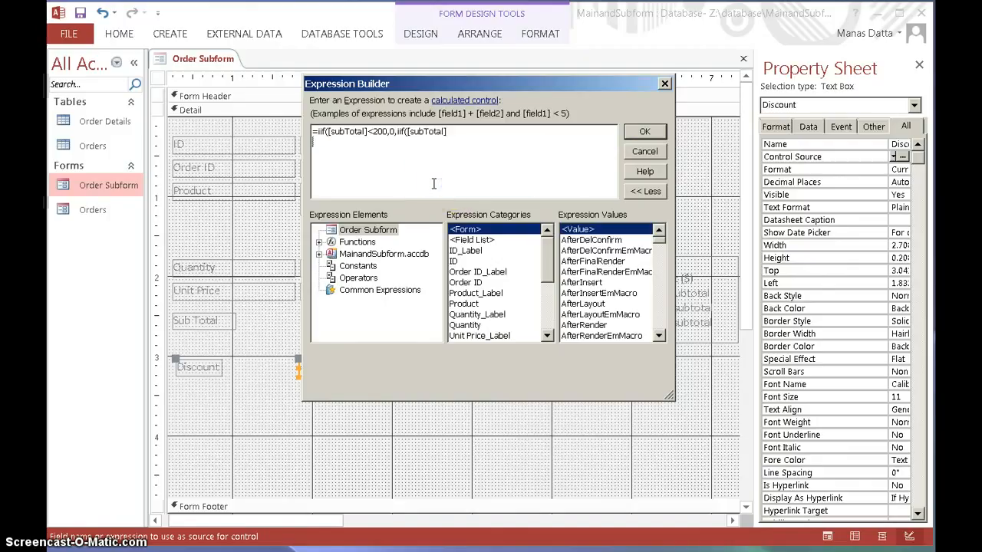
type(">")
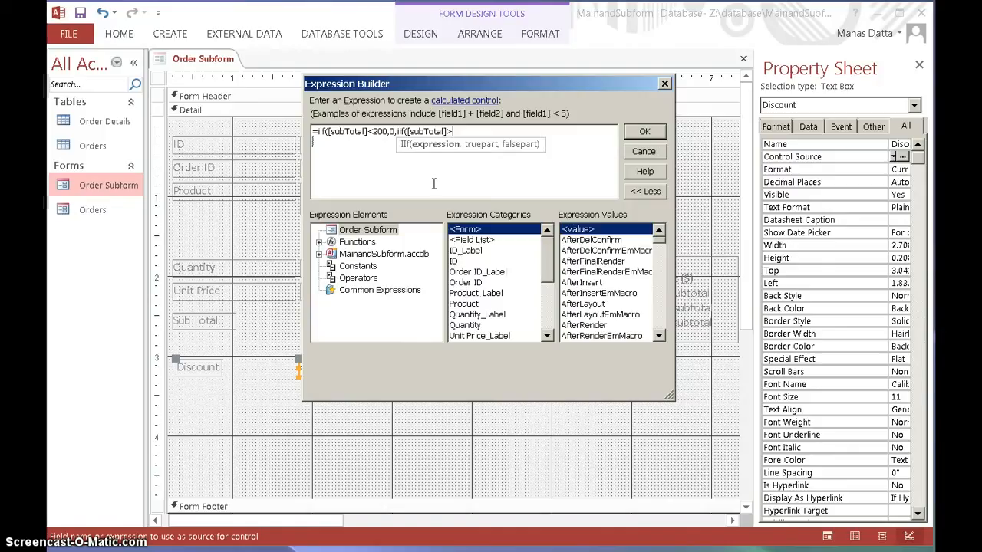
type("=200 and [su")
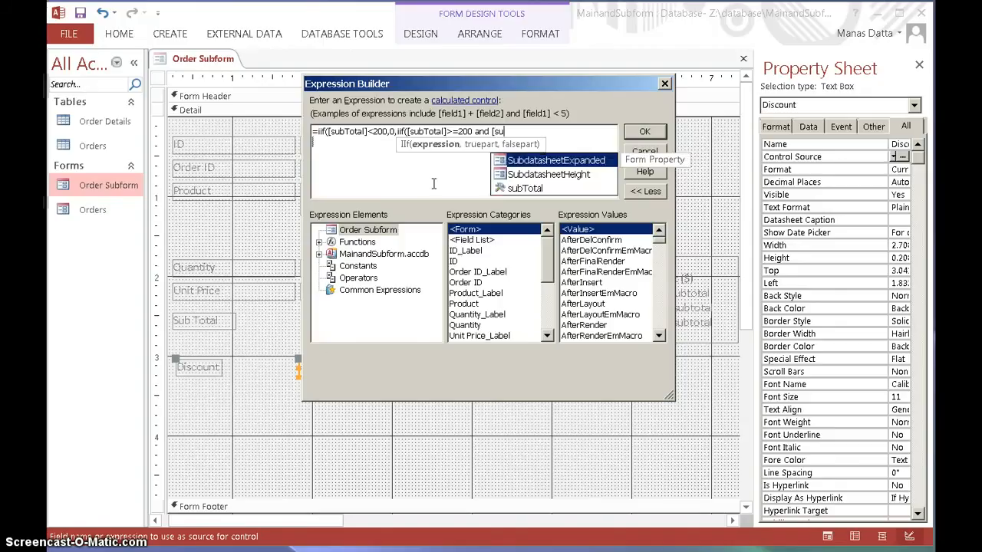
double_click(509, 188)
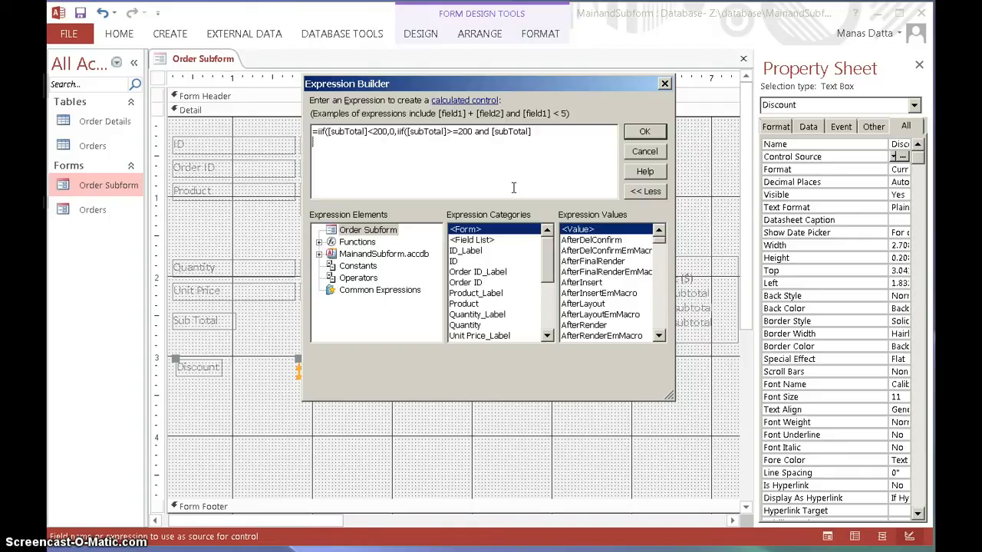
type("<")
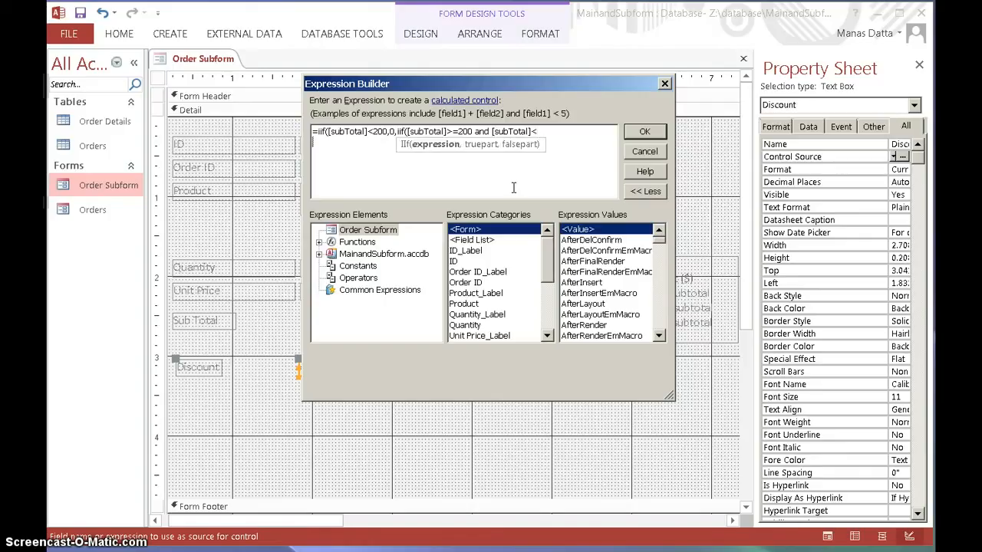
type("300,")
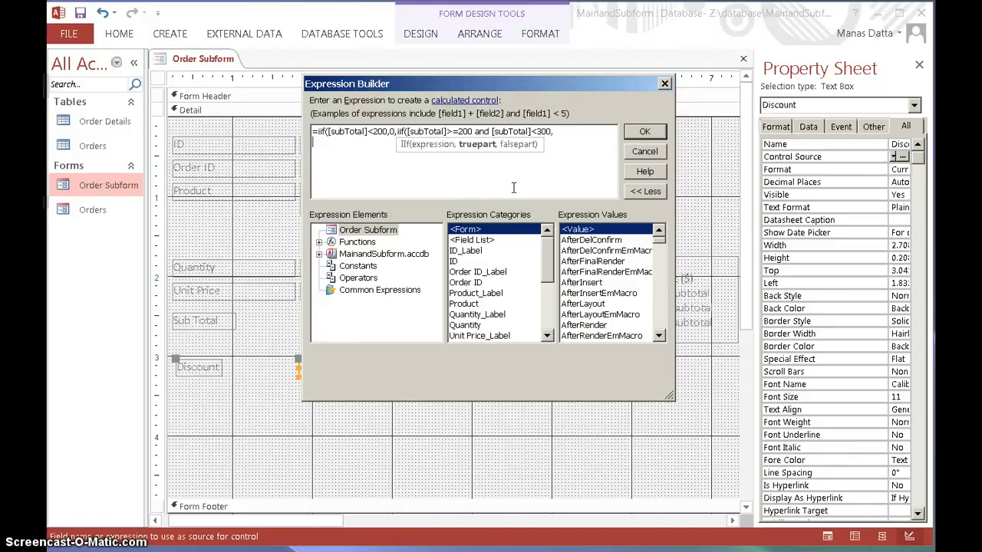
Step: Enter [subtotal]*0.05 as the true part of the 200 to 300 tier
type("[subt")
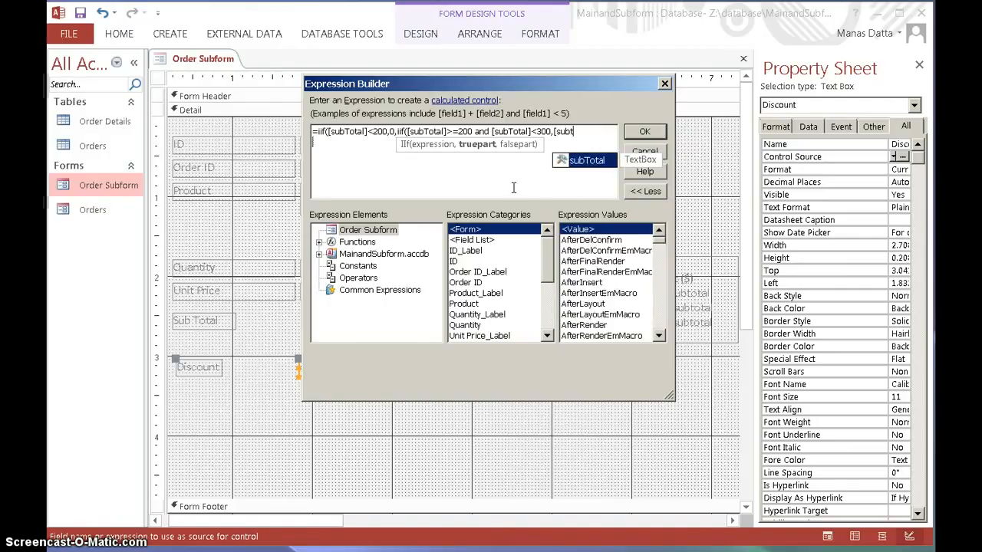
type("otal")
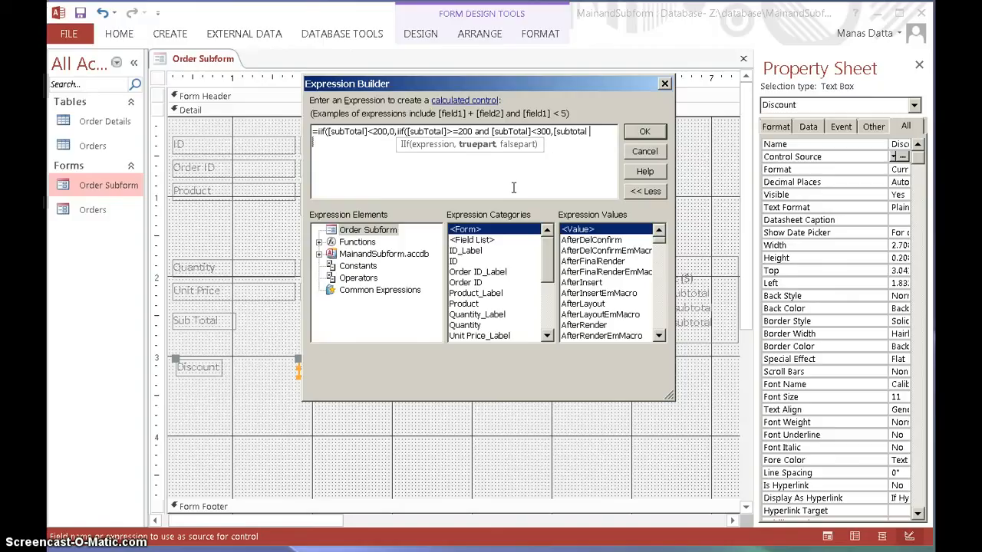
key("BackSpace")
type("]*")
type("0.05")
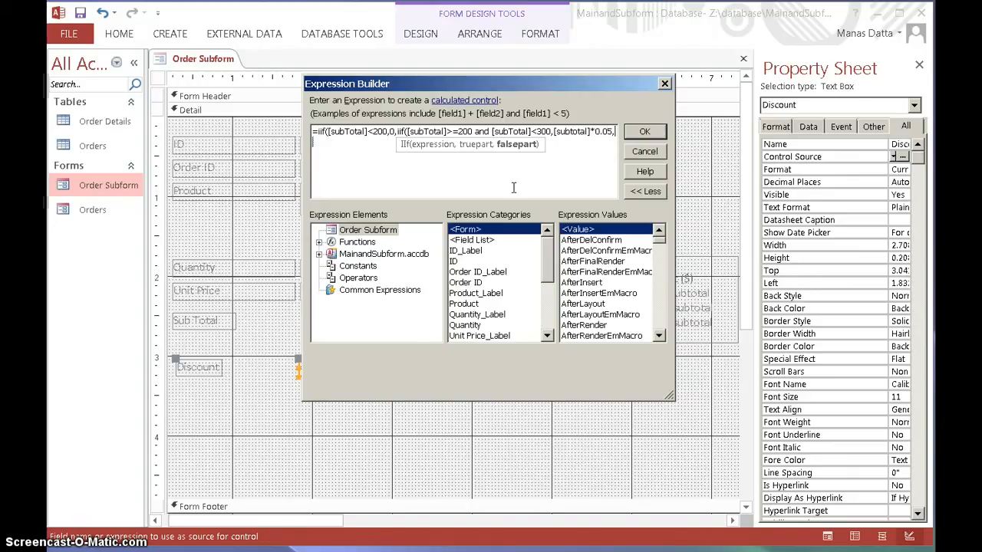
Step: Nest a third iif as the false part, with the condition [subTotal]>=300 and [subTotal]<500
type(",iif")
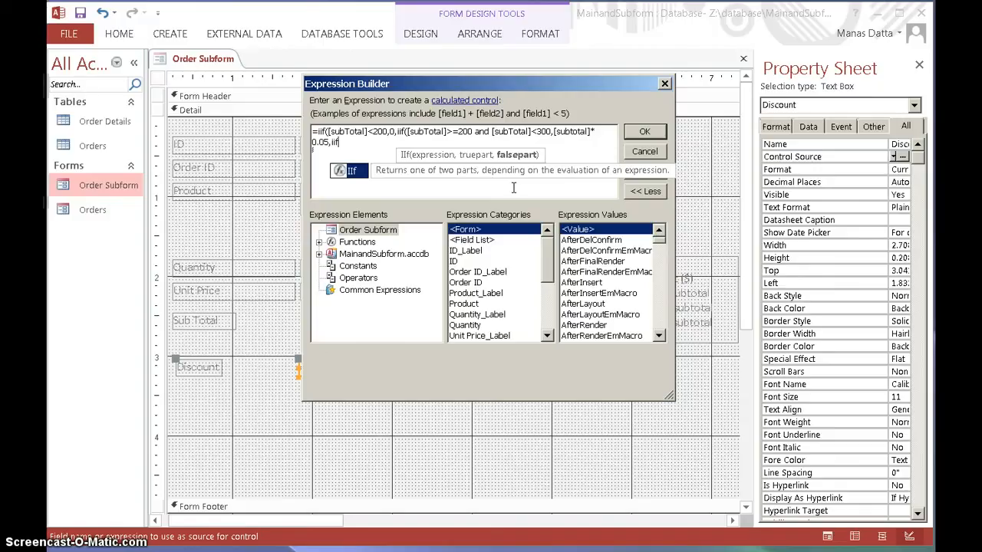
type("(")
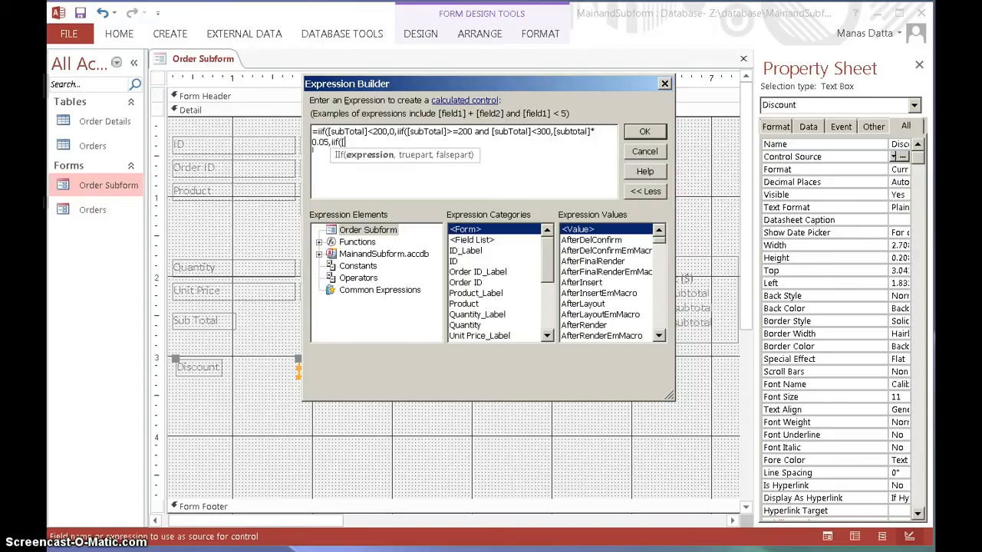
type("[su")
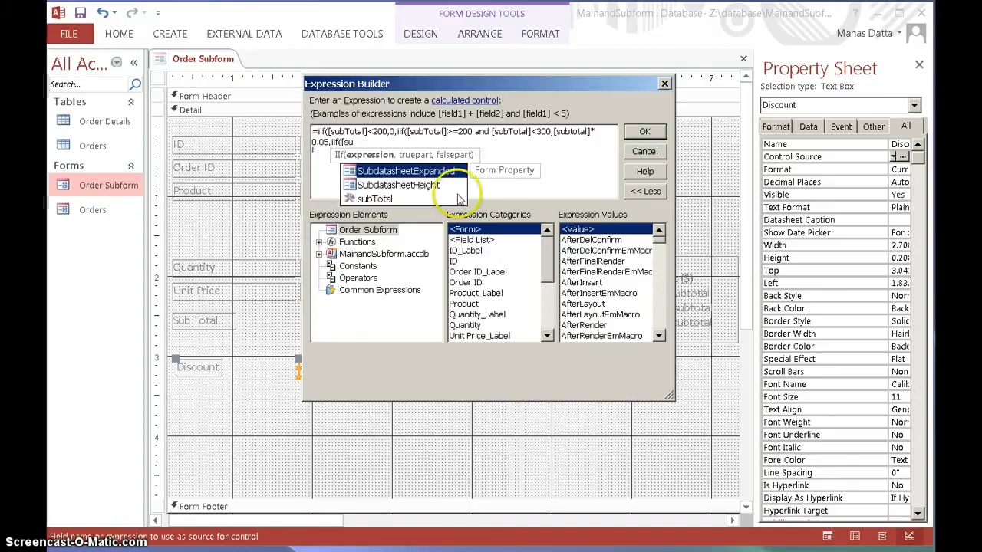
double_click(376, 199)
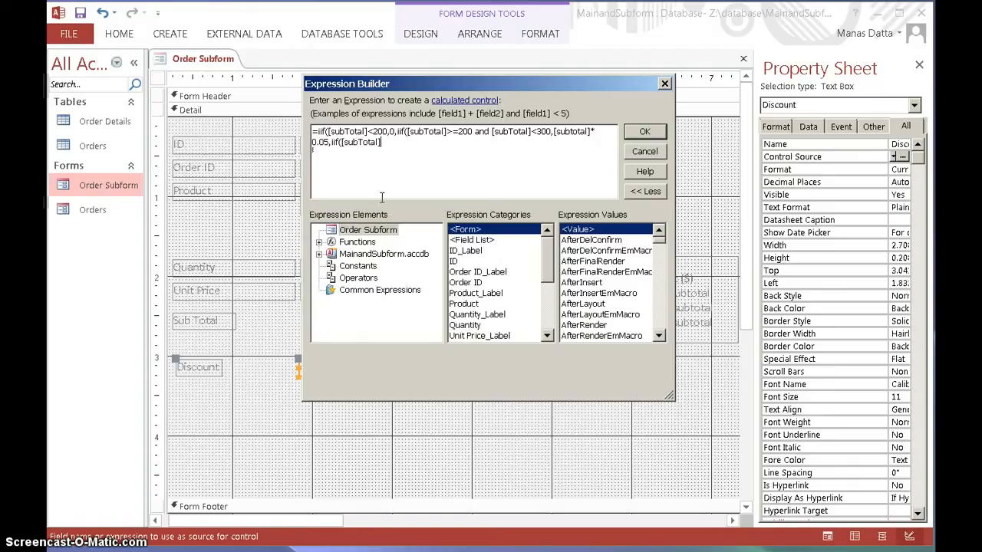
type(">")
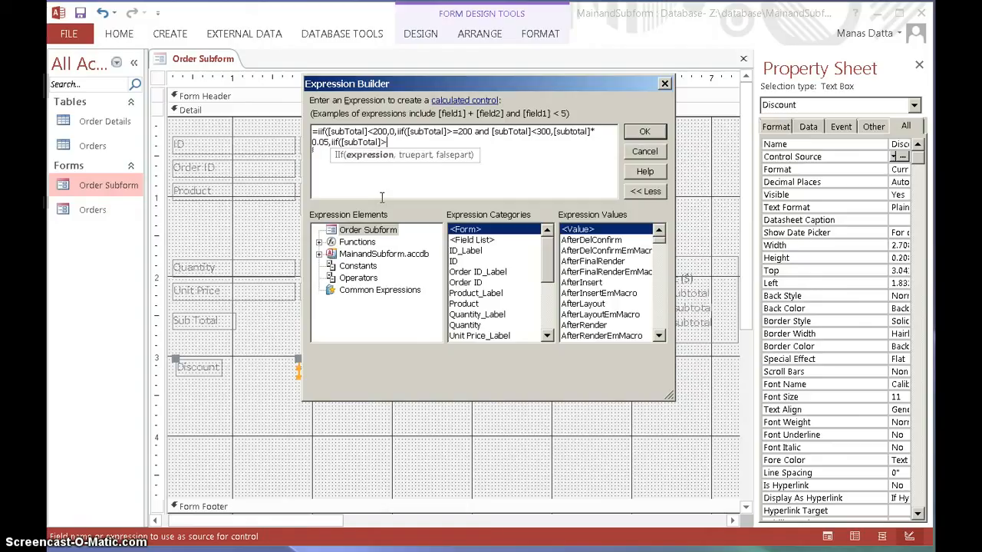
type("=300 and")
type("[su")
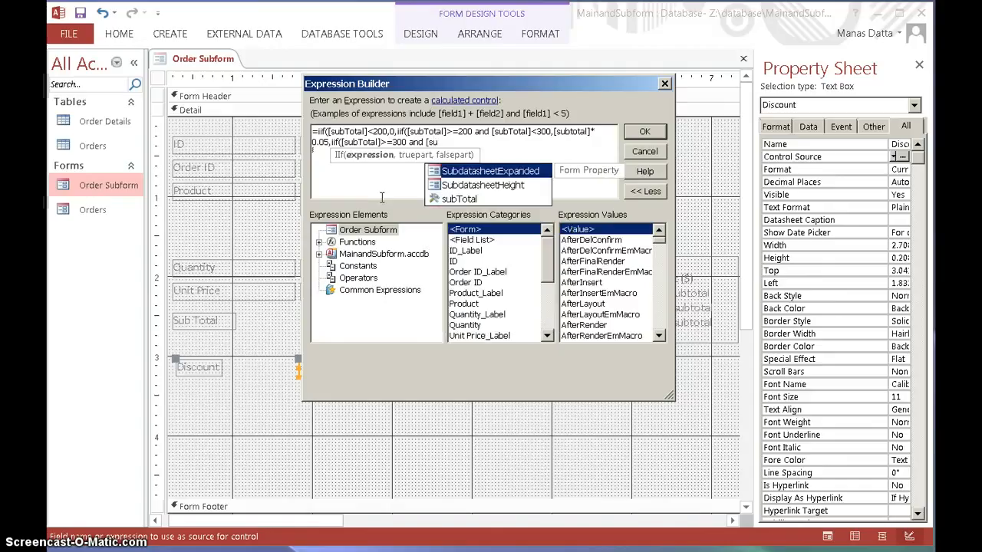
left_click(458, 199)
double_click(458, 200)
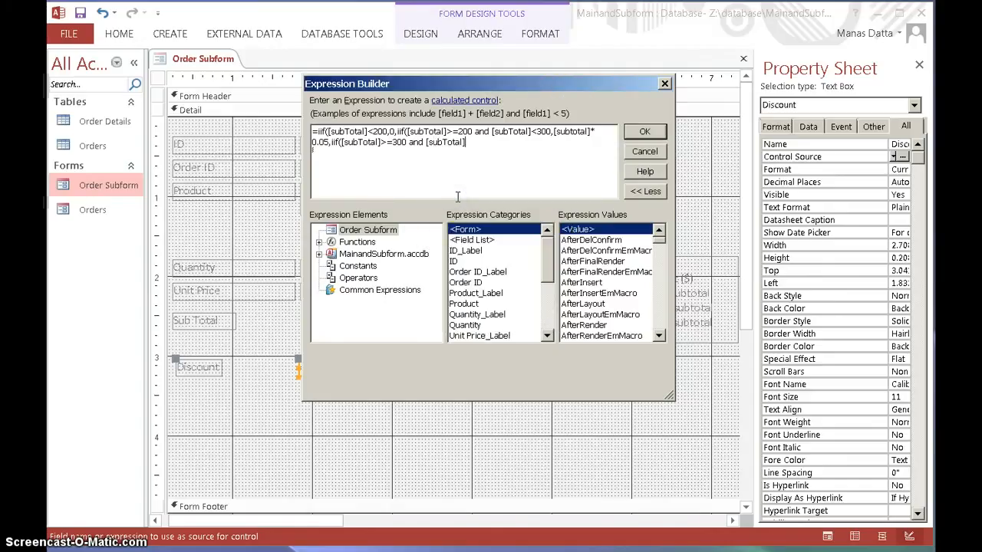
type(",")
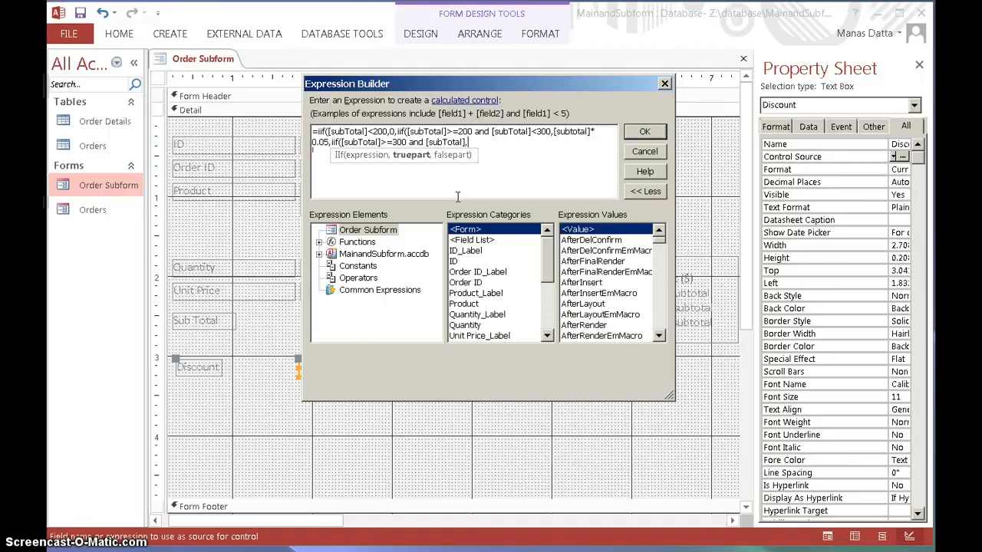
key("BackSpace")
type("<")
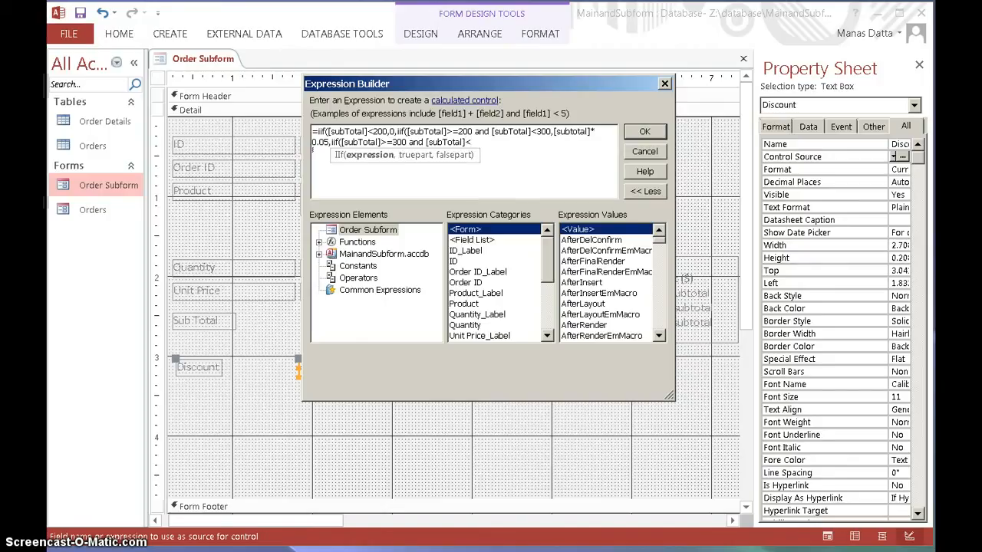
type("500,")
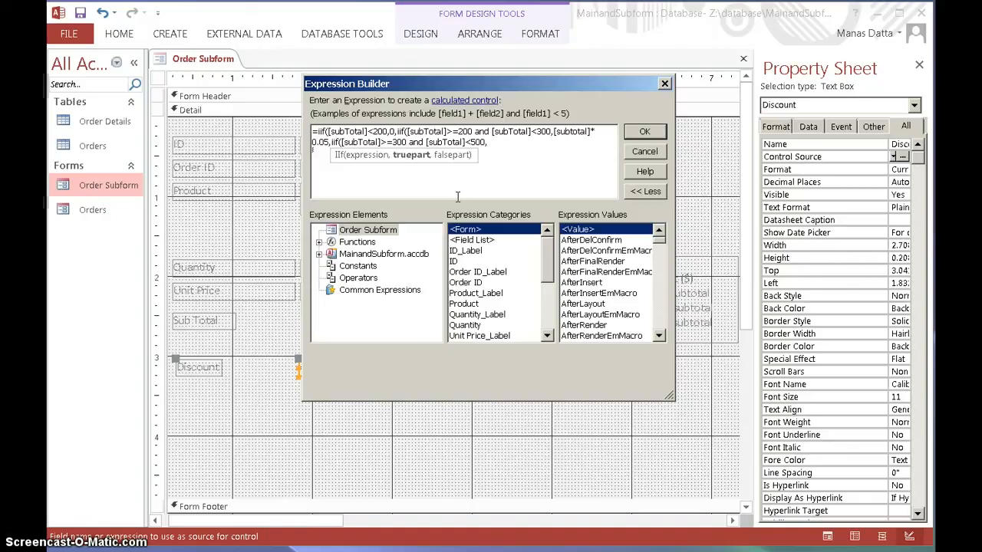
Step: Enter [subTotal]*.1 as the true part of the 300 to 500 tier, followed by a comma
type("[sub")
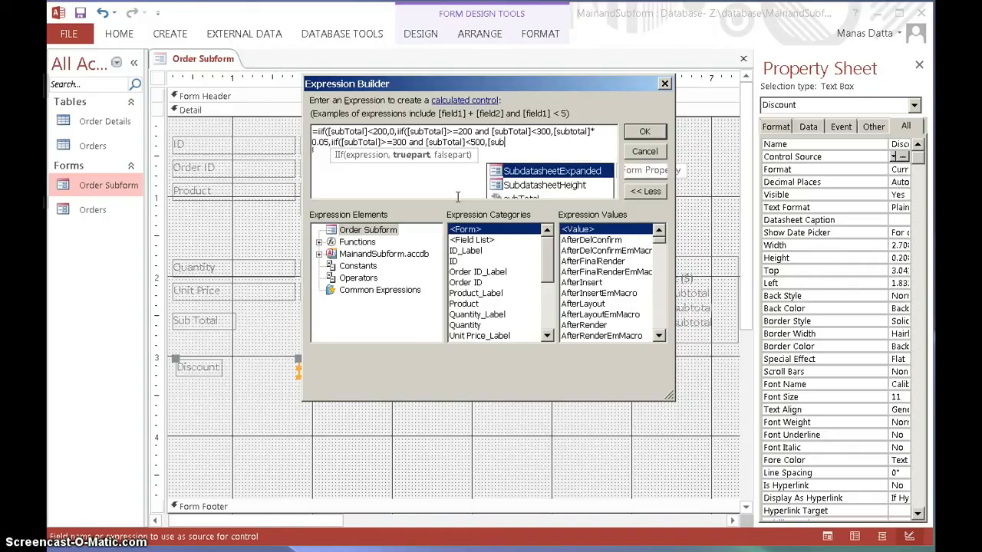
double_click(531, 198)
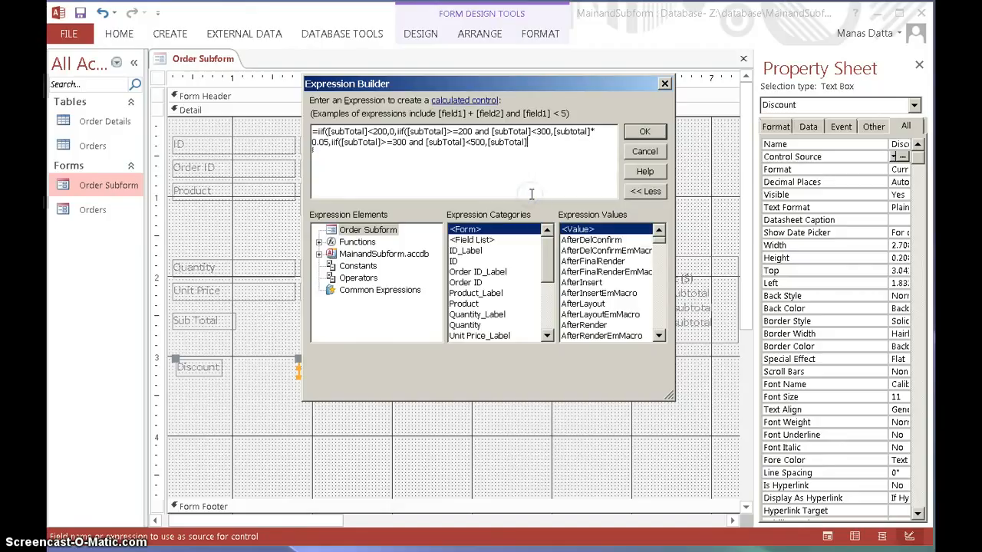
type("*.")
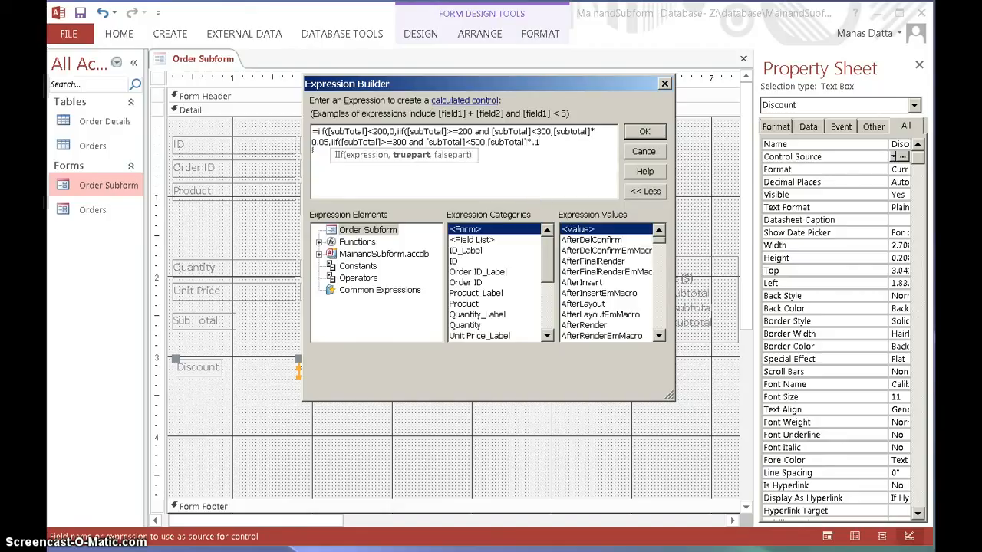
type("1,")
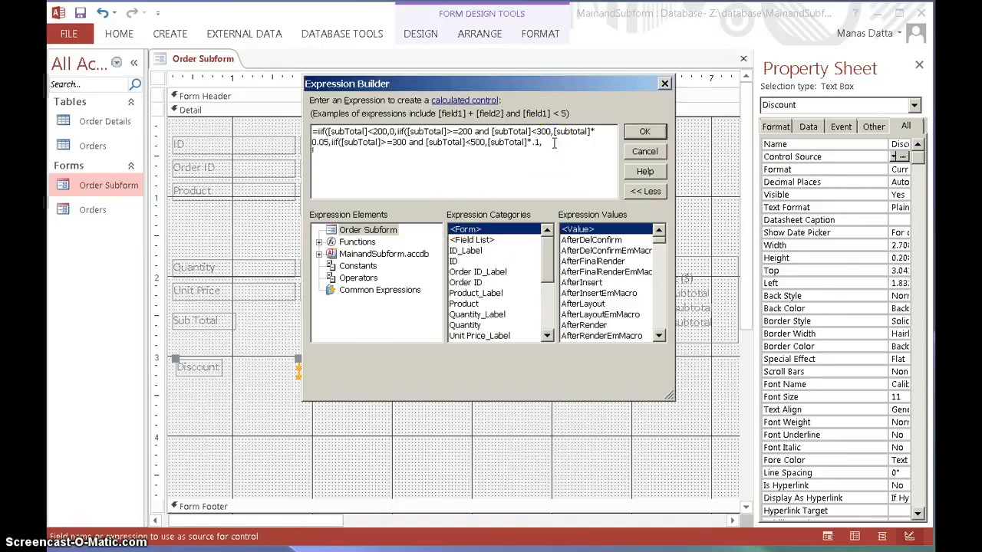
type("an")
key("BackSpace")
key("BackSpace")
key("BackSpace")
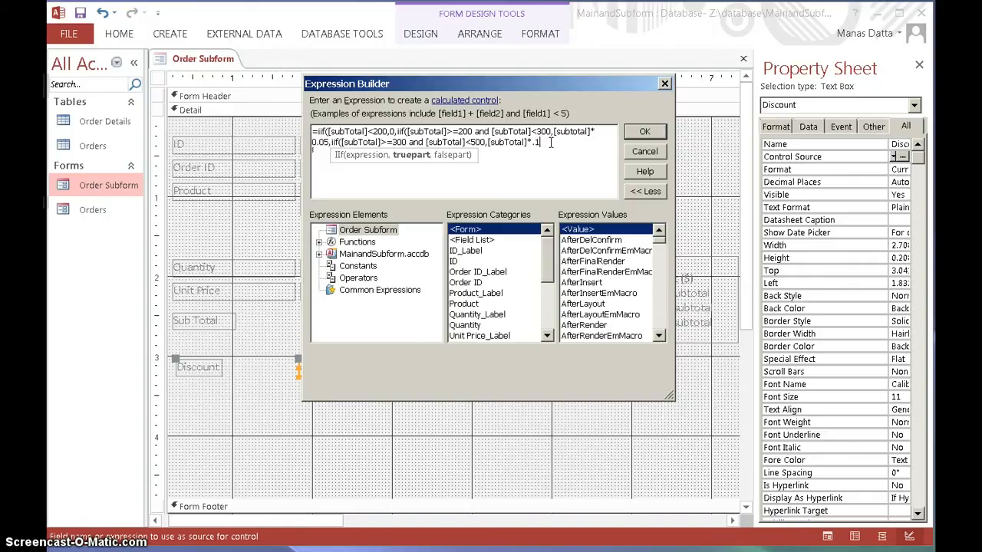
type(",")
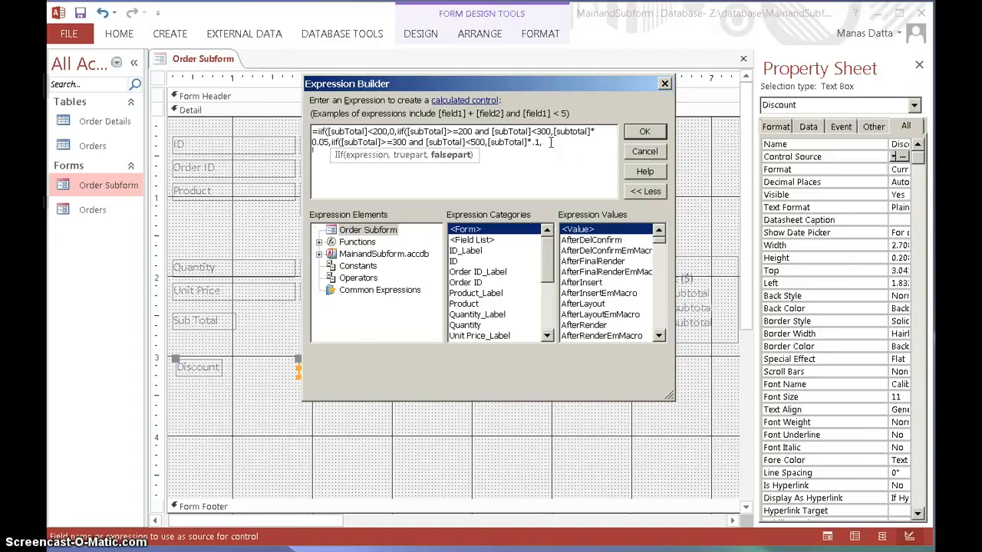
Step: Nest a fourth iif as the false part of the 300 to 500 tier, with the condition [subTotal]>500
type("iif")
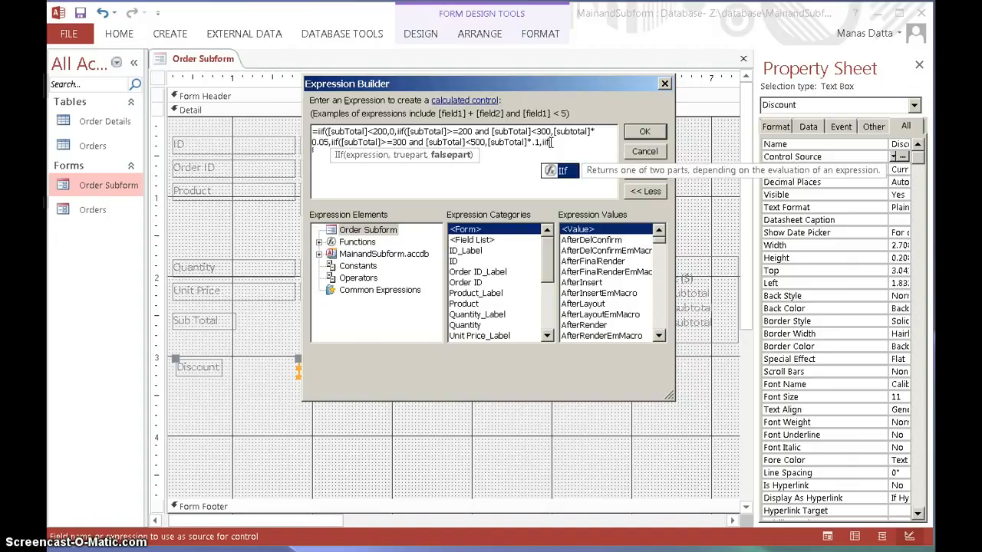
type("(")
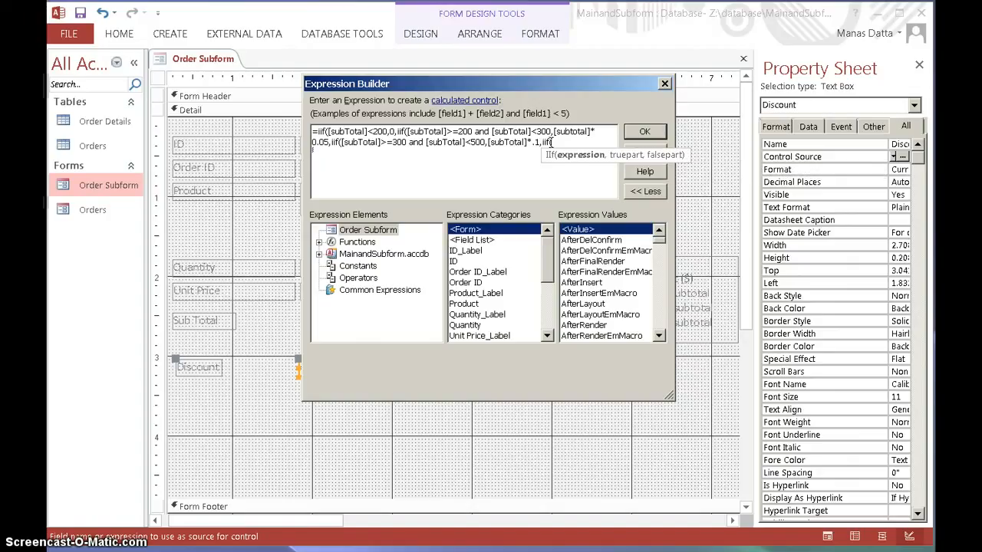
type("(")
type("Sub")
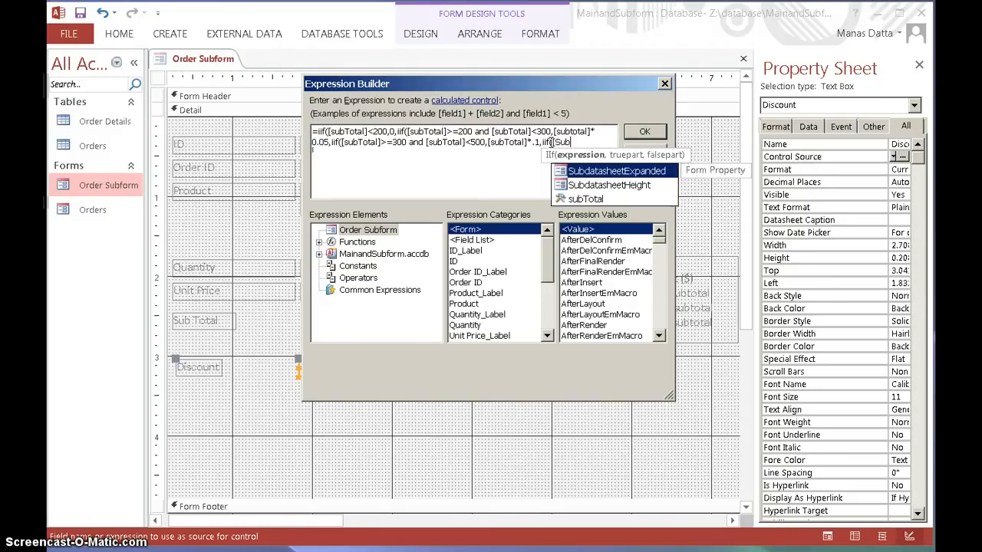
double_click(586, 199)
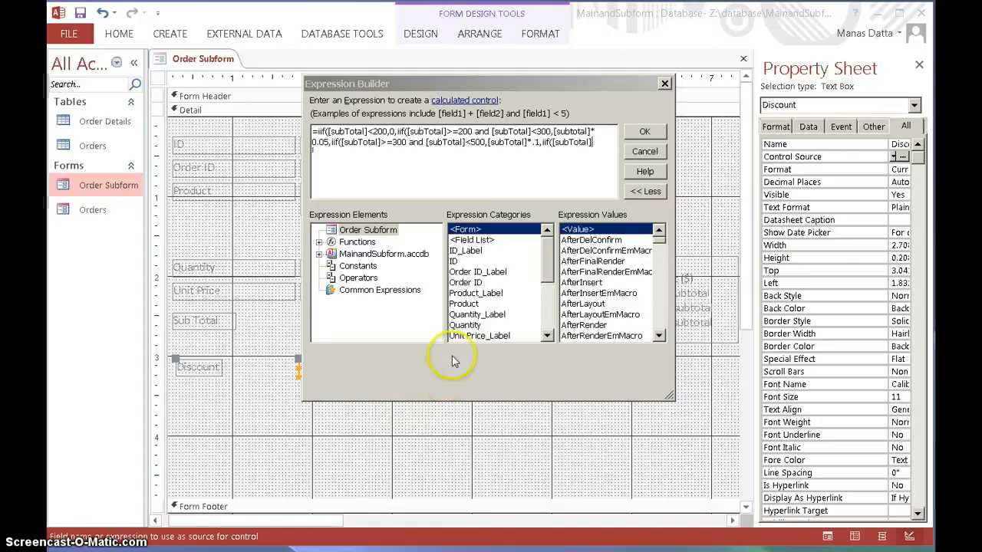
left_click(601, 142)
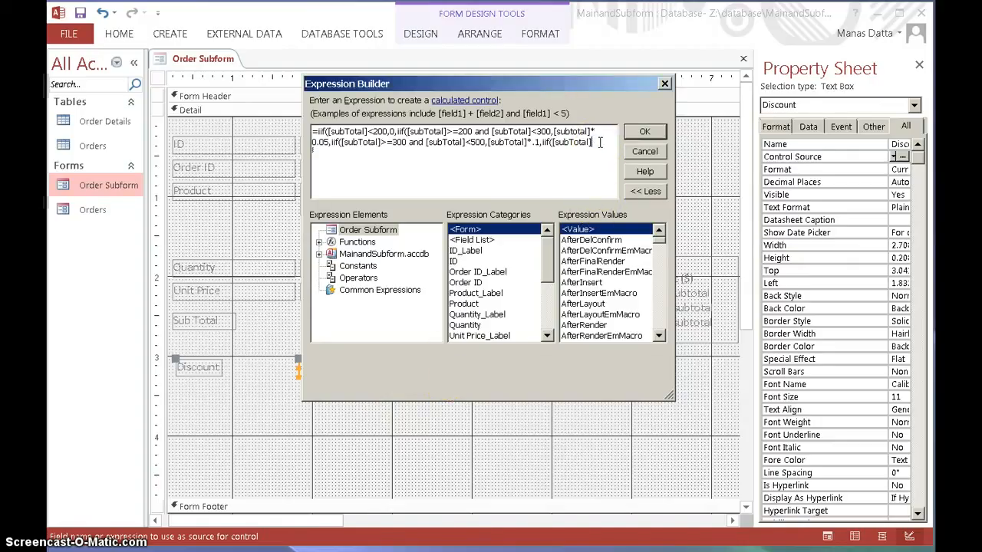
type(">5")
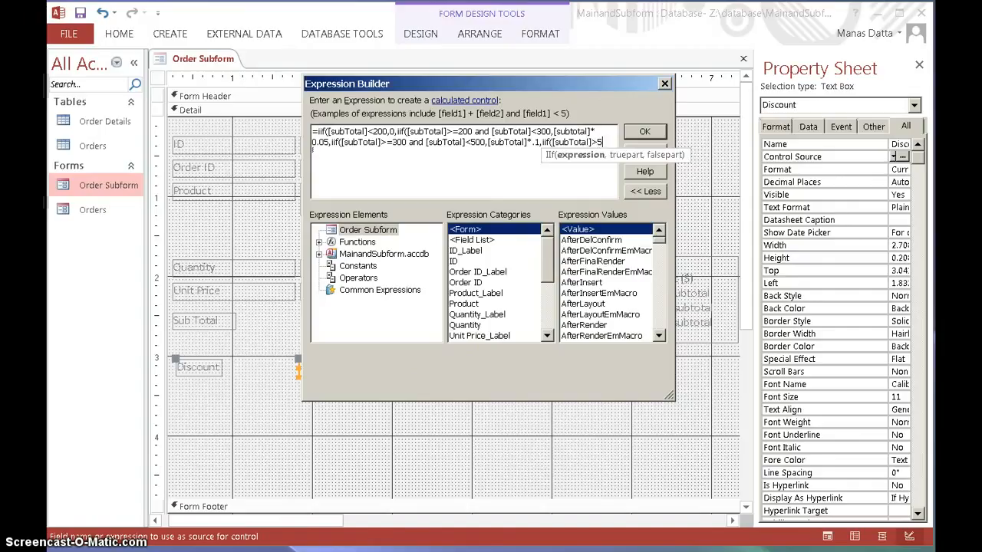
type("00")
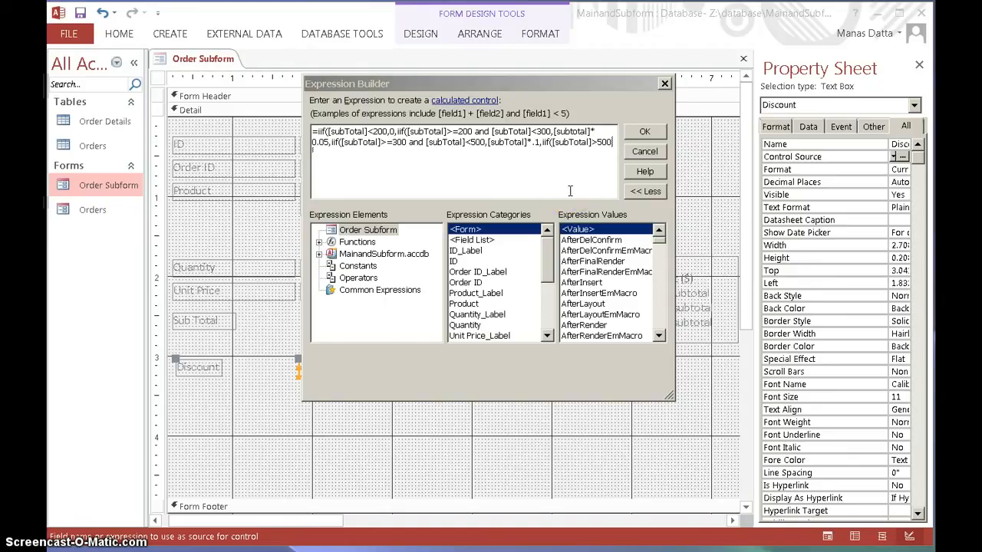
Step: Enter [subTotal]*.25 as the true part of the over 500 tier
left_click(607, 143)
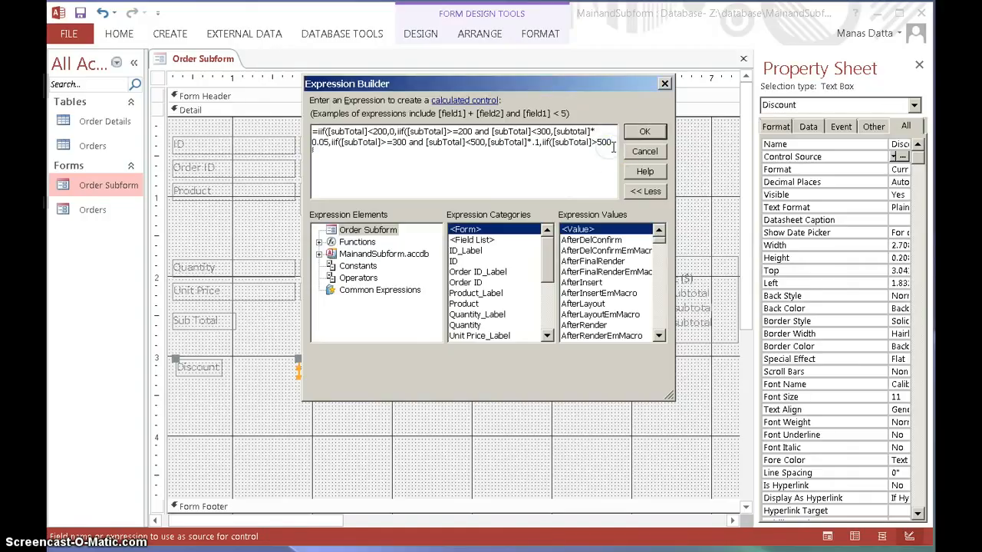
type(",")
type(",[")
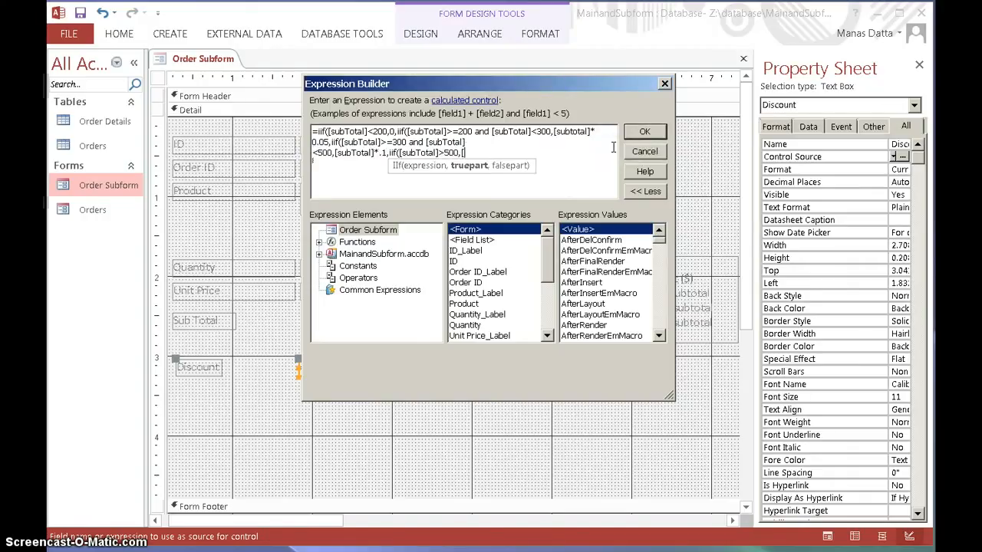
type("su")
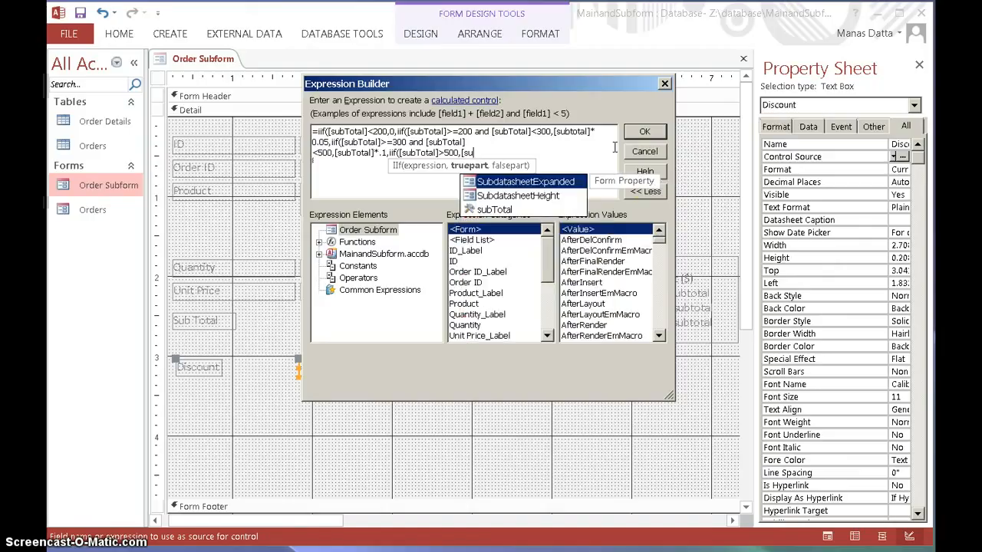
double_click(491, 209)
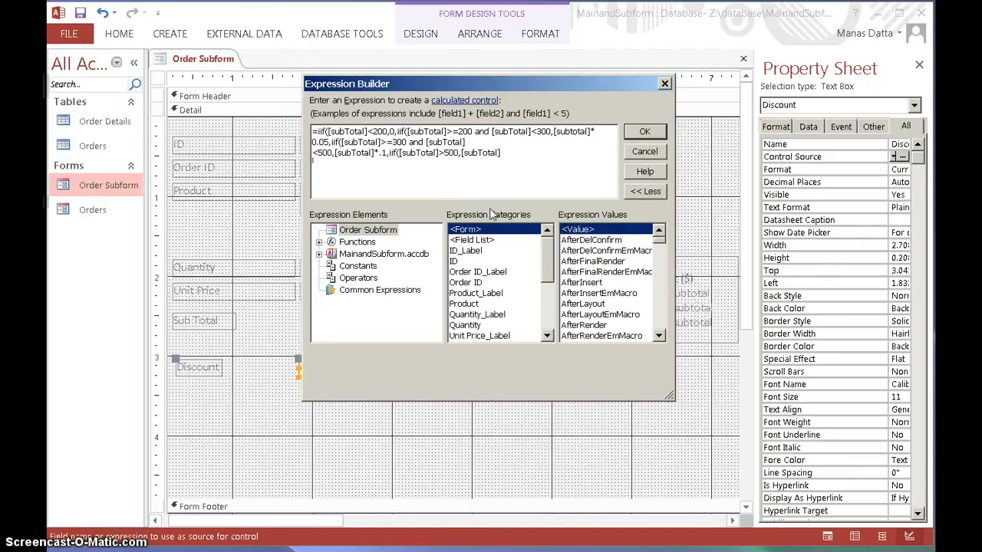
type("*")
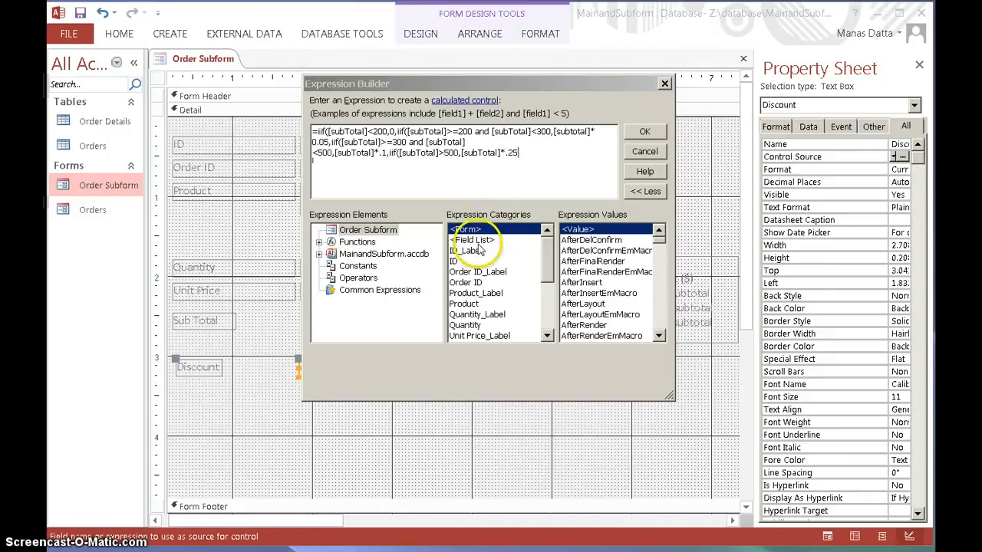
Step: Close the four nested iif functions with )))) and accept the expression as the Discount text box's control source
left_click(530, 155)
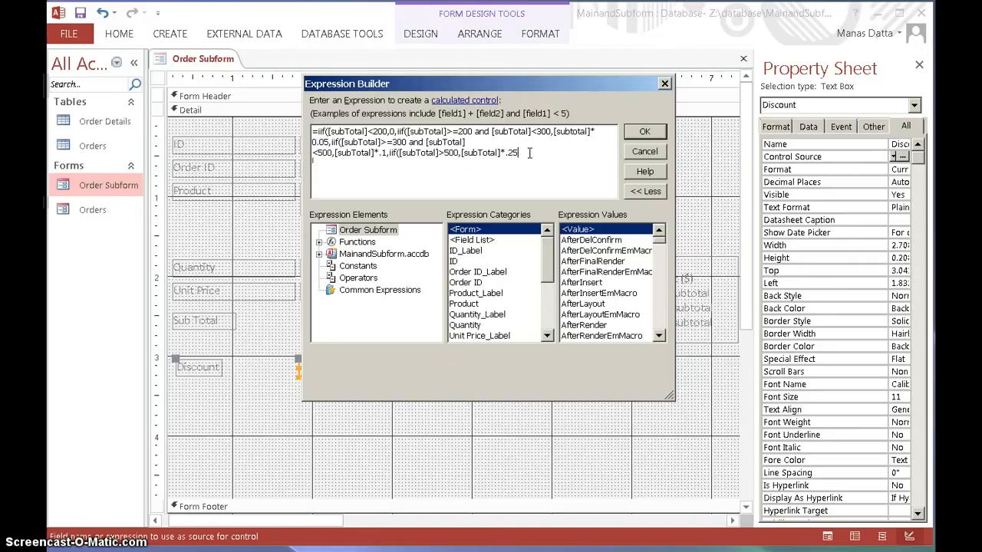
type(")))")
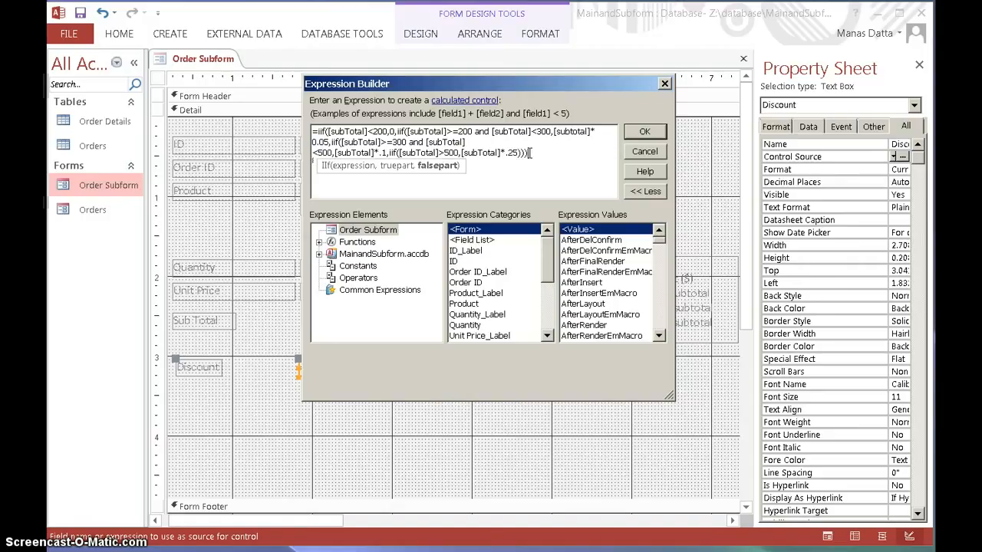
type(")")
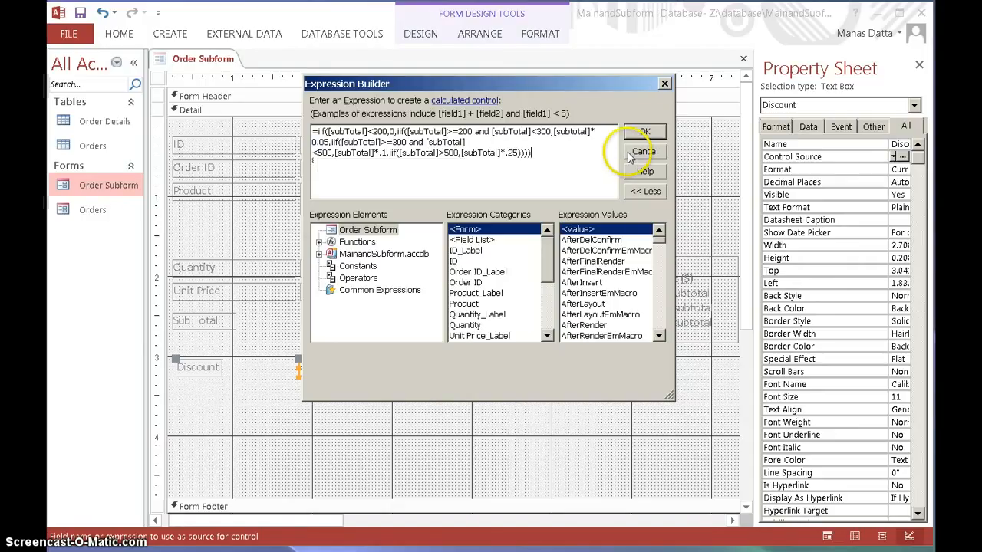
left_click(635, 132)
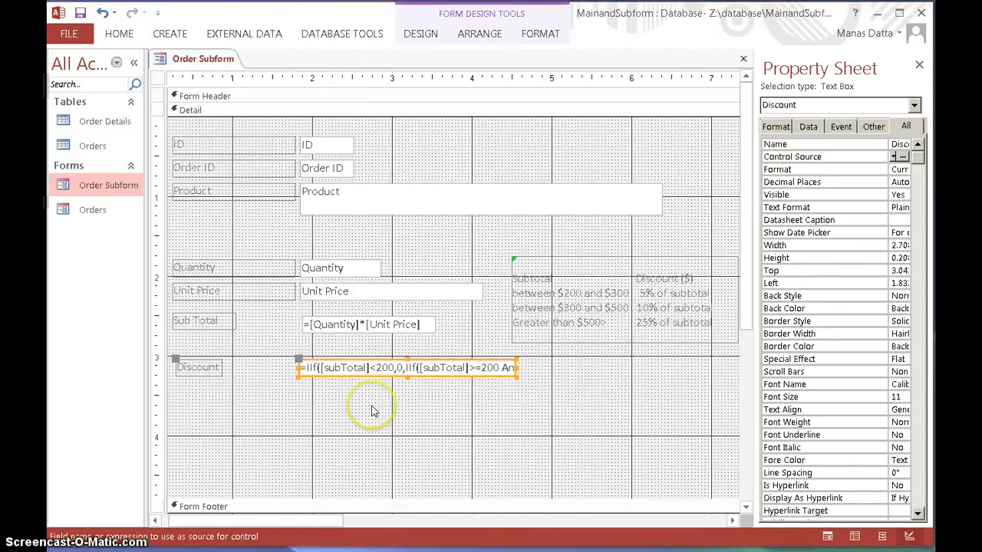
Step: Move the discount tier label to about 4.25" from the form's left edge and 1.87" from the top, and save the form
left_click(573, 334)
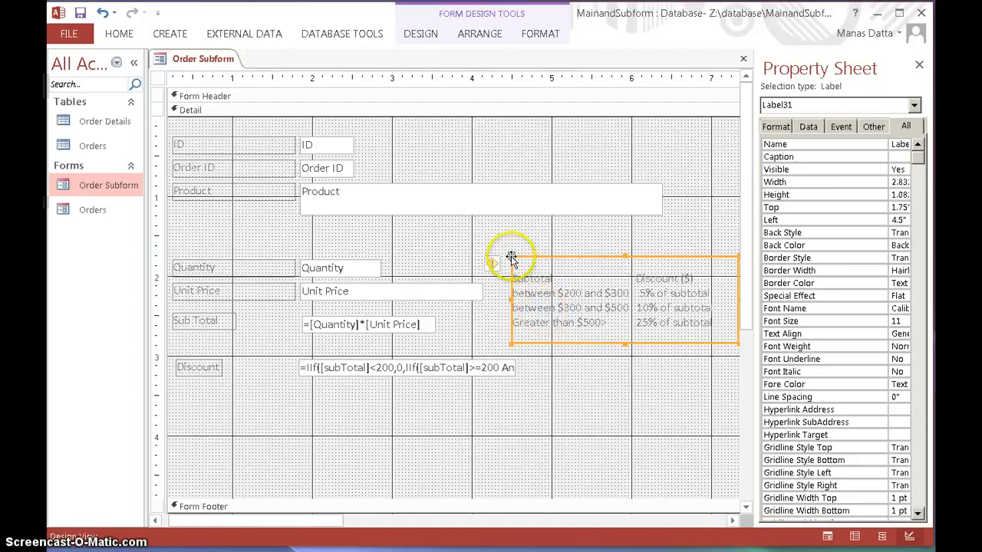
left_click_drag(511, 257, 491, 268)
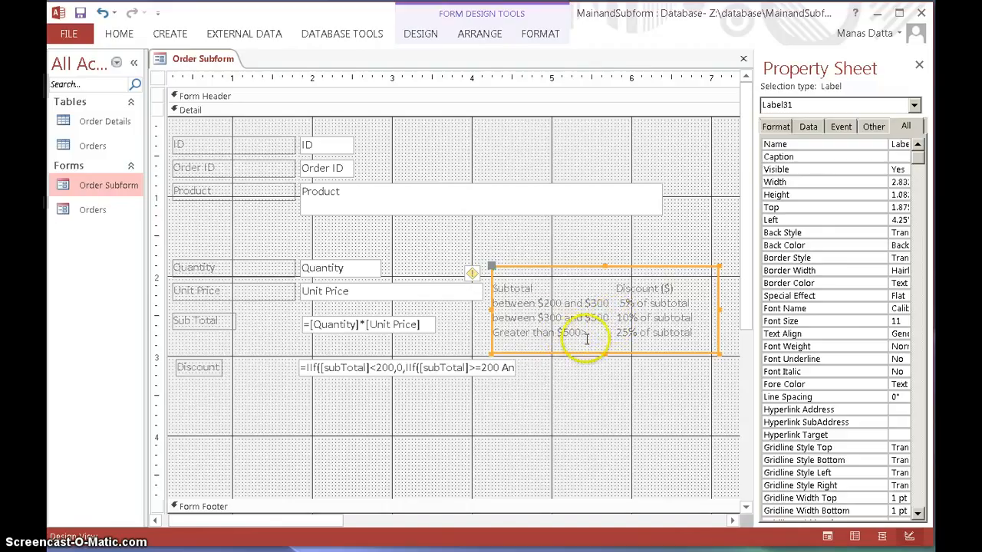
right_click(212, 61)
left_click(226, 69)
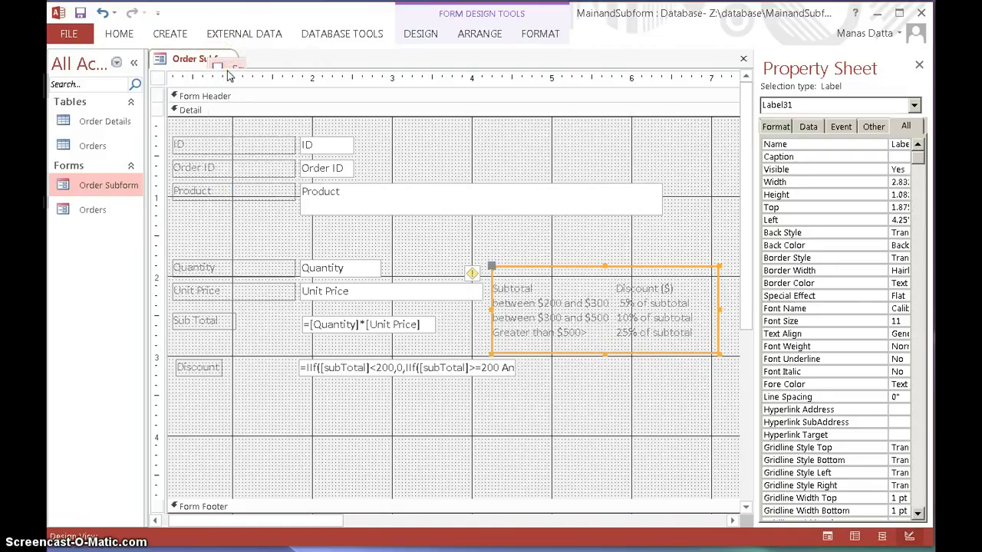
Step: Show the Order Subform in Form View and go through the first five records, comparing each Discount with its Sub Total tier
left_click(203, 60)
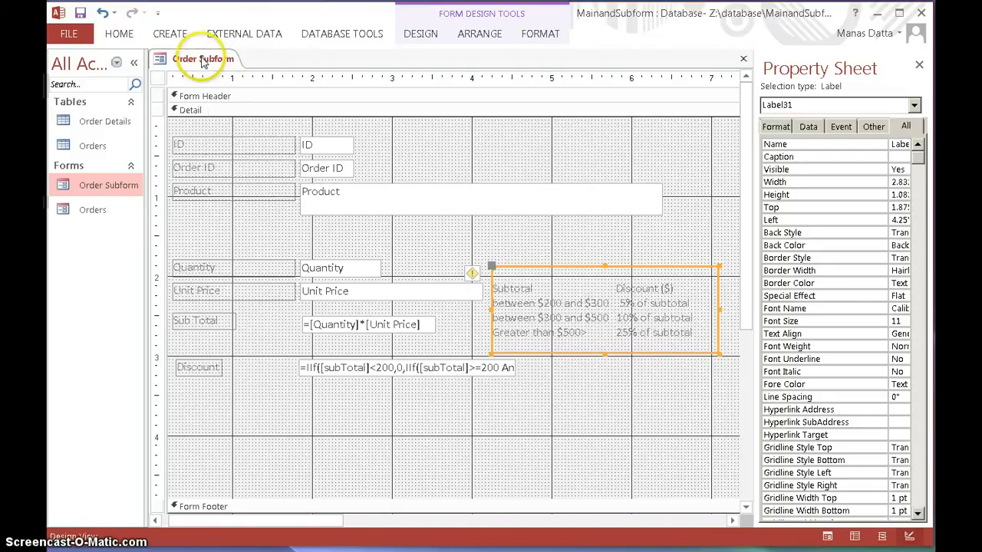
right_click(203, 60)
left_click(226, 131)
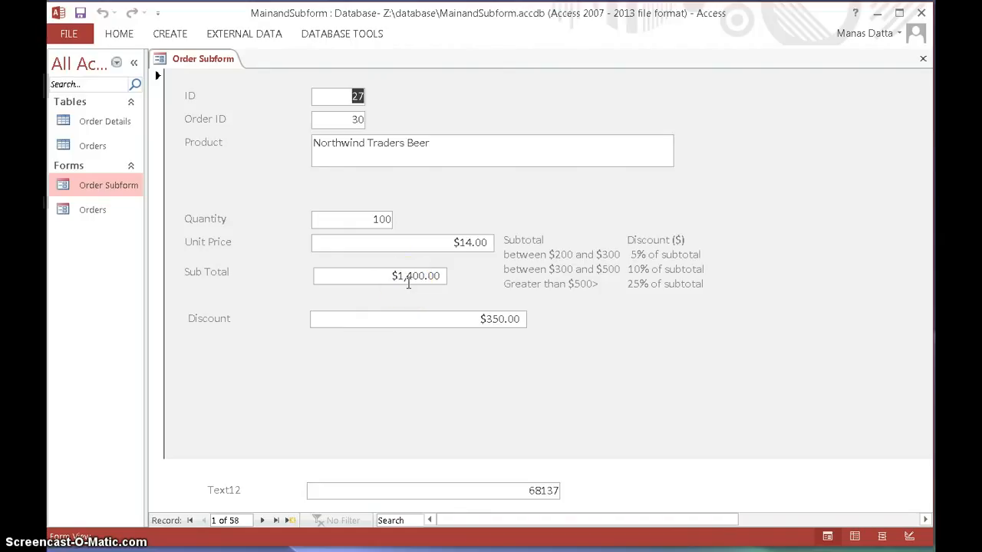
left_click(262, 521)
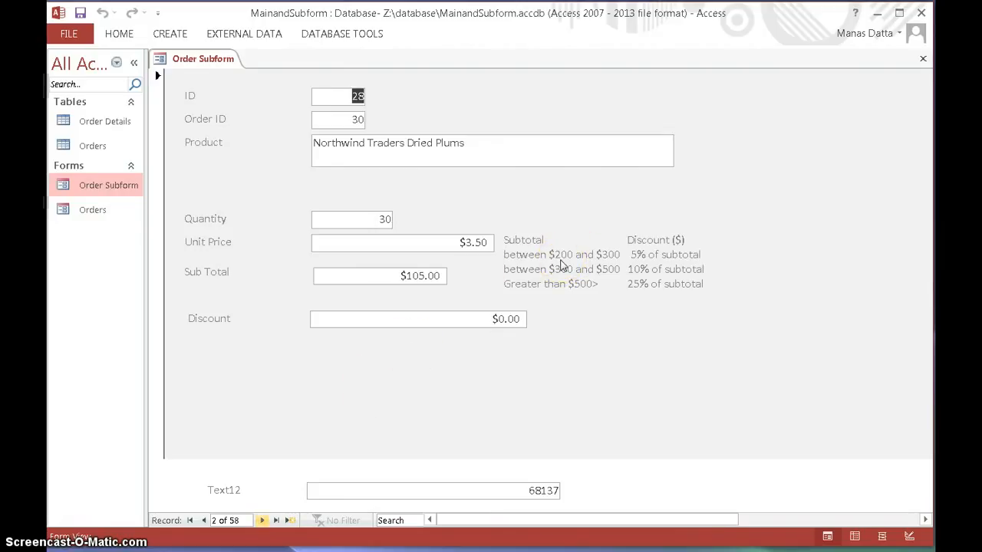
left_click(262, 520)
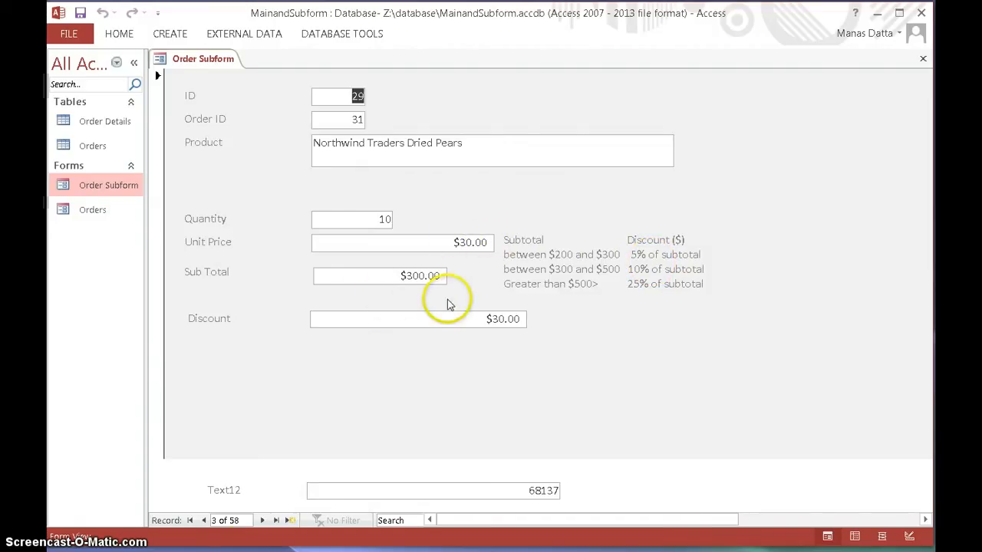
left_click(261, 520)
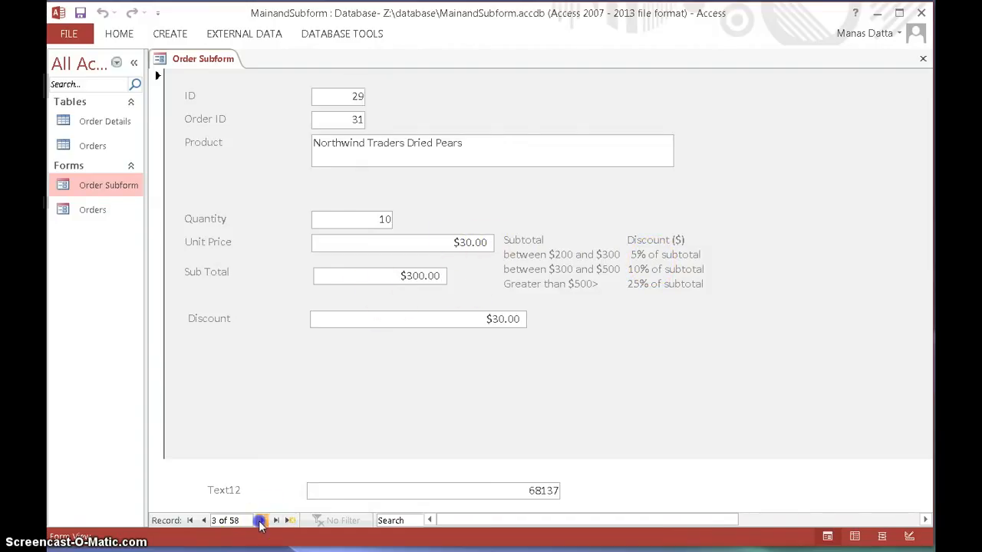
left_click(260, 521)
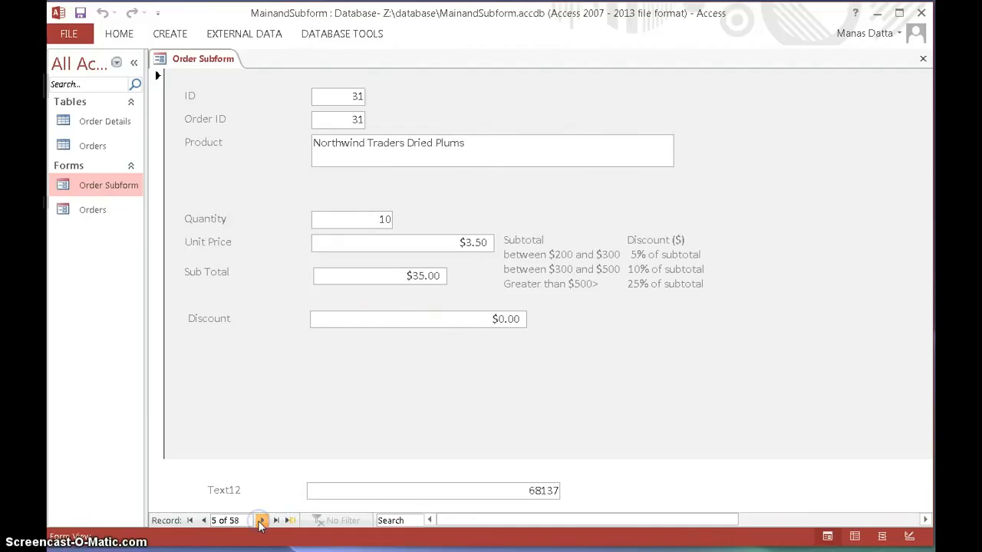